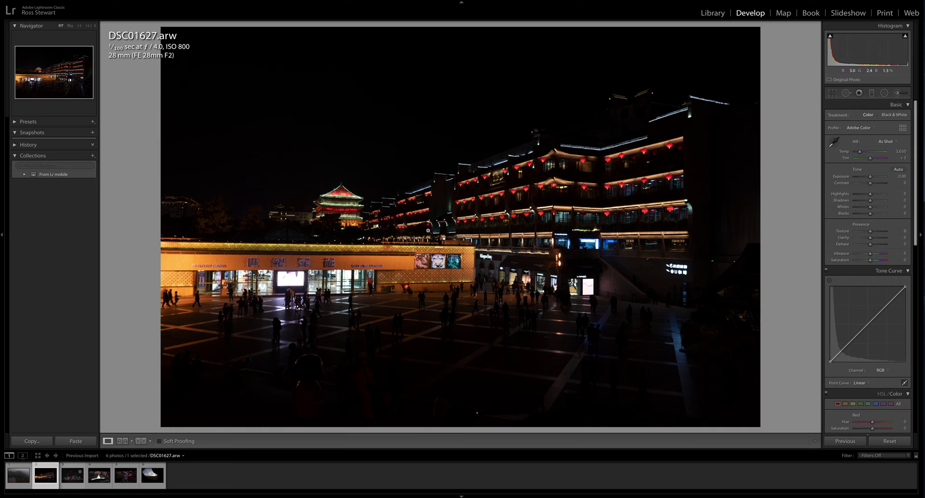
Raise the night photo's Shadows to +100 and lower its Highlights to −79.
{"action": "left_click", "coordinate": [870, 201]}
{"action": "left_click_drag", "start_coordinate": [870, 201], "coordinate": [904, 201]}
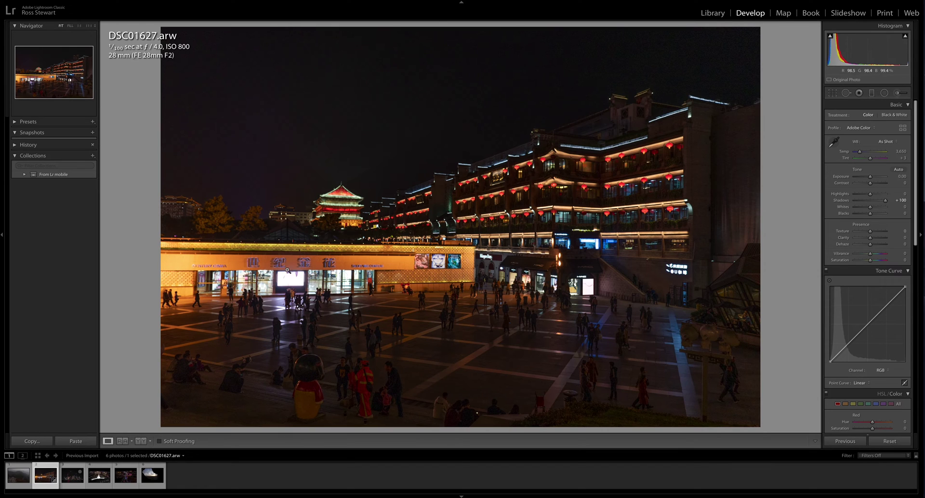
{"action": "left_click_drag", "start_coordinate": [883, 194], "coordinate": [858, 196]}
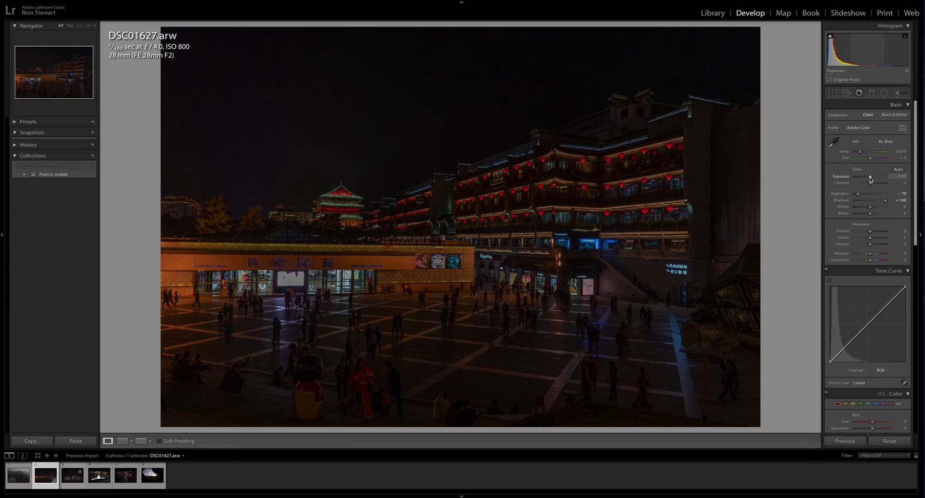
Set the Exposure to +1.95, Contrast to +39 and Clarity to +50 for the whole photo.
{"action": "left_click_drag", "start_coordinate": [870, 178], "coordinate": [876, 179]}
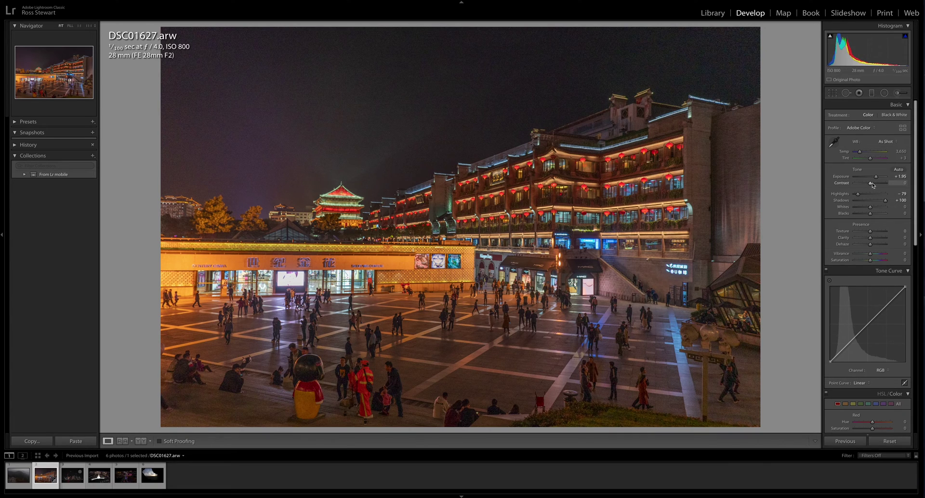
{"action": "left_click_drag", "start_coordinate": [870, 183], "coordinate": [877, 185]}
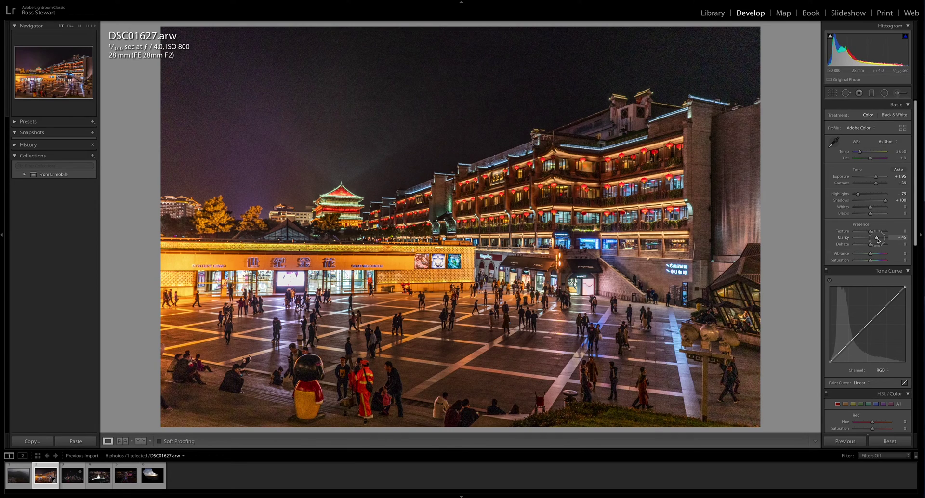
{"action": "mouse_move", "coordinate": [877, 240]}
{"action": "left_mouse_down"}
{"action": "mouse_move", "coordinate": [867, 239]}
{"action": "mouse_move", "coordinate": [878, 240]}
{"action": "left_mouse_up"}
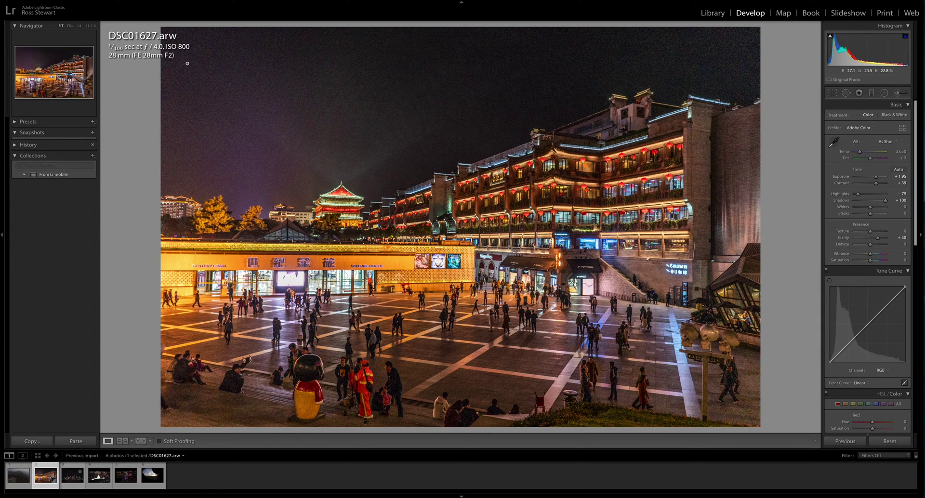
Check the foreground up close, collapse the Tone Curve section, and turn off the lens profile corrections.
{"action": "left_click", "coordinate": [79, 26]}
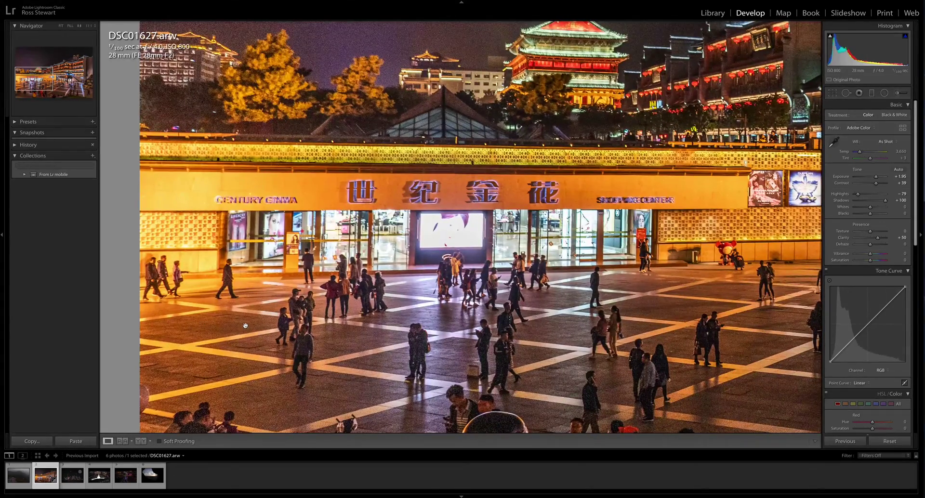
{"action": "left_click_drag", "start_coordinate": [554, 424], "coordinate": [446, 333]}
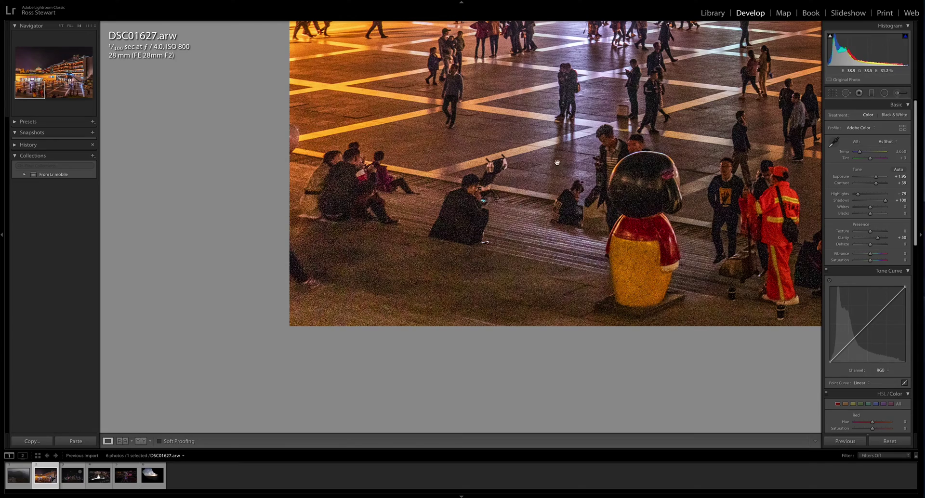
{"action": "left_click", "coordinate": [626, 142]}
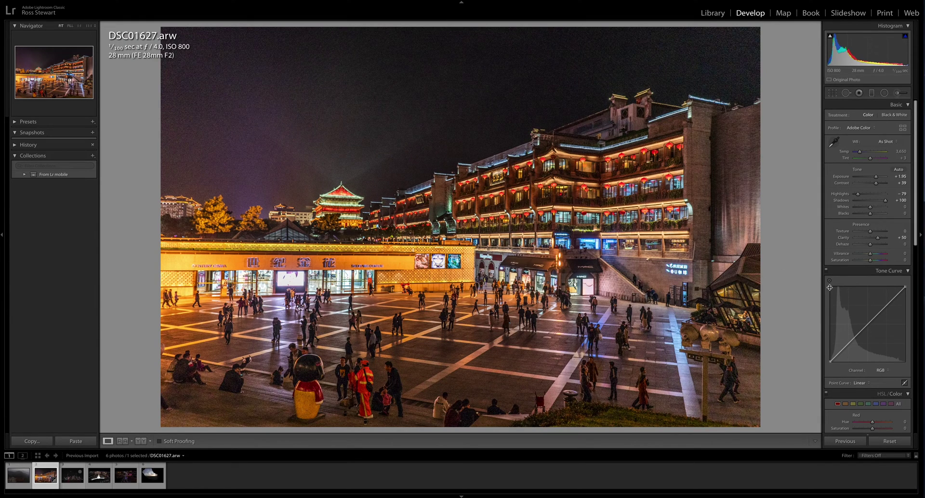
{"action": "left_click", "coordinate": [908, 271]}
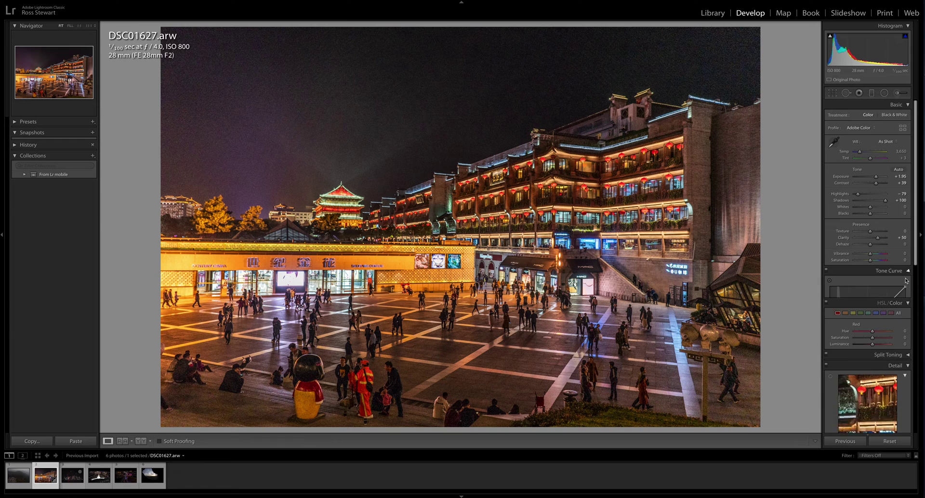
{"action": "scroll", "coordinate": [907, 276], "scroll_direction": "down", "scroll_amount": 5}
{"action": "scroll", "coordinate": [905, 279], "scroll_direction": "down", "scroll_amount": 2}
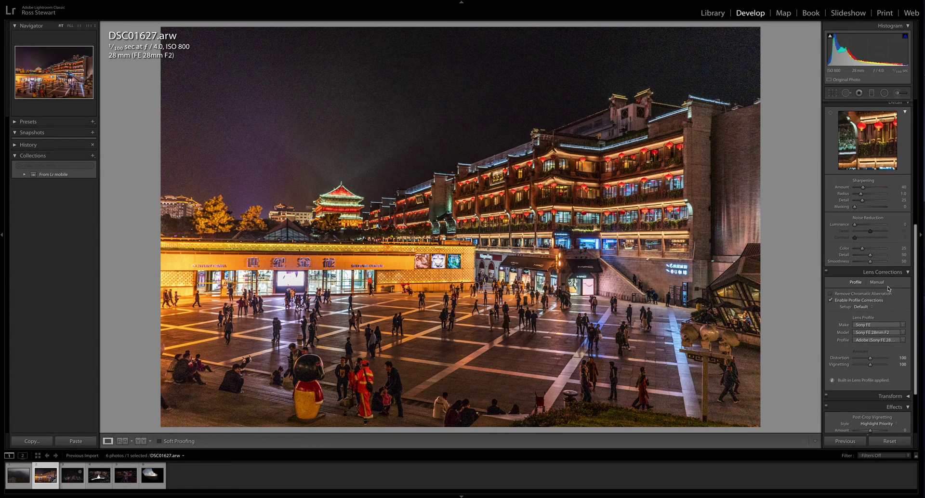
{"action": "left_click", "coordinate": [856, 302]}
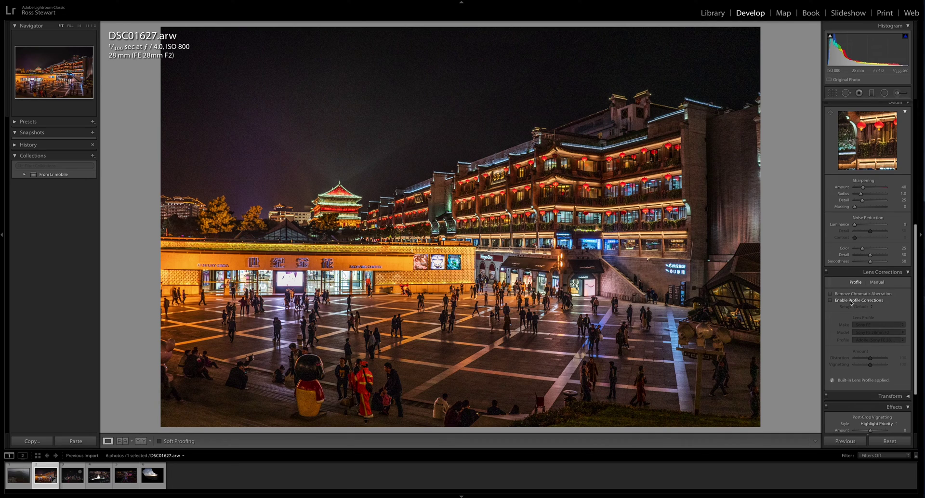
{"action": "left_click", "coordinate": [856, 302]}
{"action": "left_click", "coordinate": [855, 302]}
Compare the photo with lens profile corrections on and off, leaving them disabled.
{"action": "scroll", "coordinate": [810, 270], "scroll_direction": "up", "scroll_amount": 5}
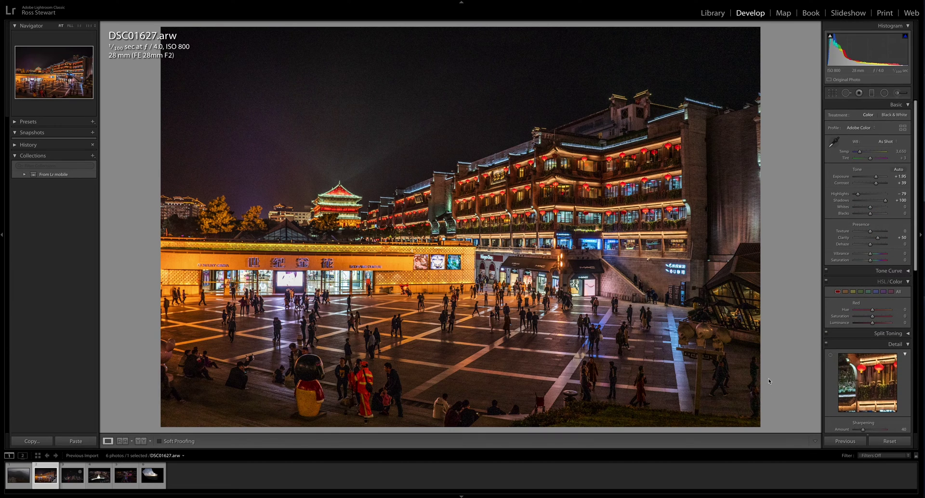
{"action": "scroll", "coordinate": [855, 362], "scroll_direction": "down", "scroll_amount": 4}
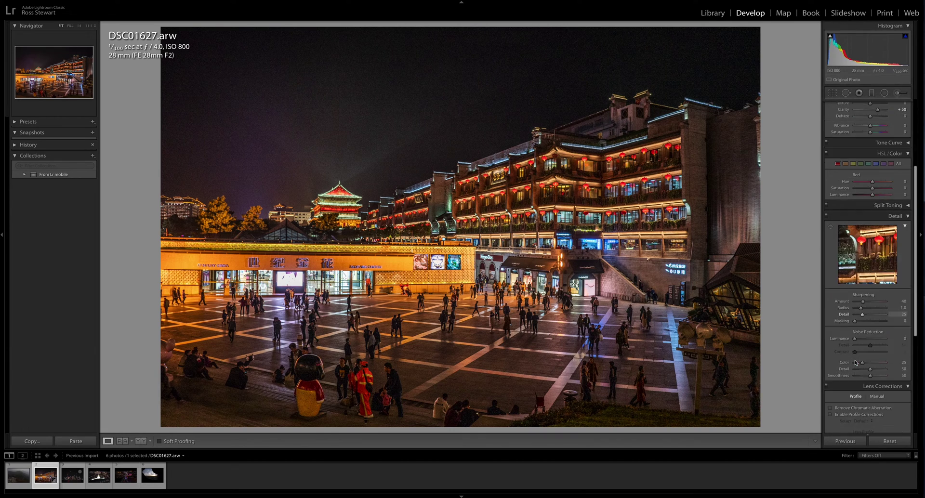
{"action": "scroll", "coordinate": [855, 363], "scroll_direction": "down", "scroll_amount": 2}
{"action": "left_click", "coordinate": [854, 357]}
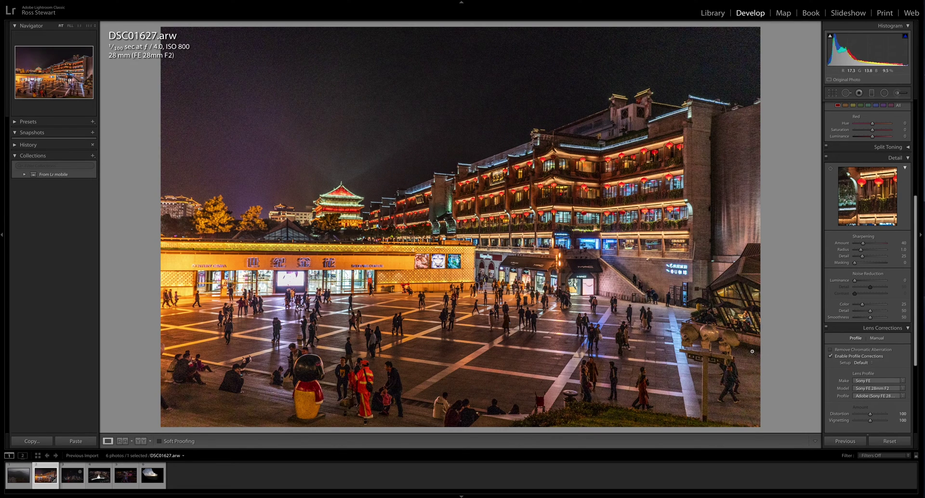
{"action": "left_click", "coordinate": [876, 356]}
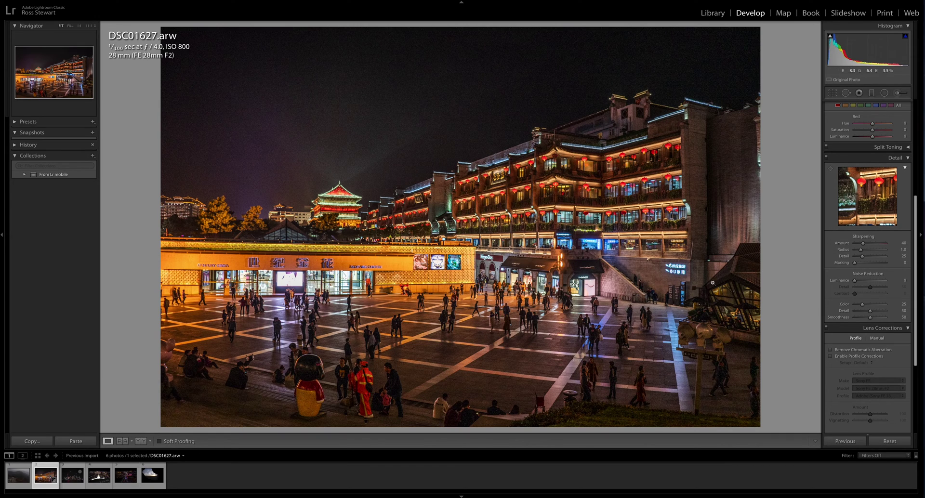
Lower the Blacks to −30 and reset Dehaze to its default.
{"action": "scroll", "coordinate": [902, 381], "scroll_direction": "up", "scroll_amount": 5}
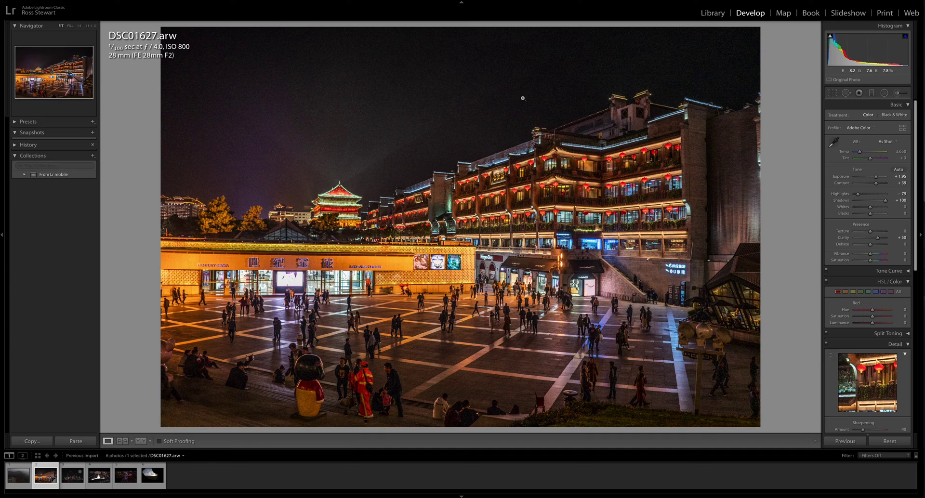
{"action": "left_click_drag", "start_coordinate": [870, 244], "coordinate": [866, 218]}
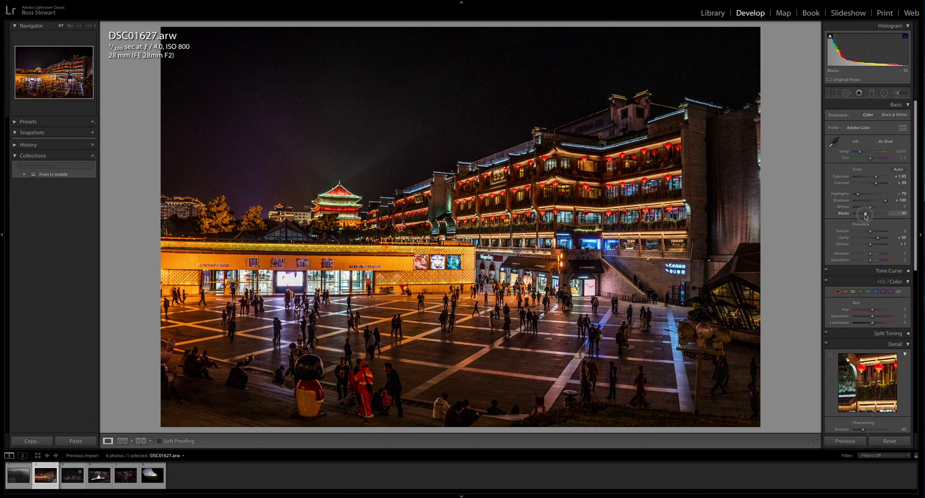
{"action": "double_click", "coordinate": [842, 247]}
Cool the white balance to a temperature of 2,905 and set the Tint to +10.
{"action": "left_click_drag", "start_coordinate": [860, 154], "coordinate": [857, 154]}
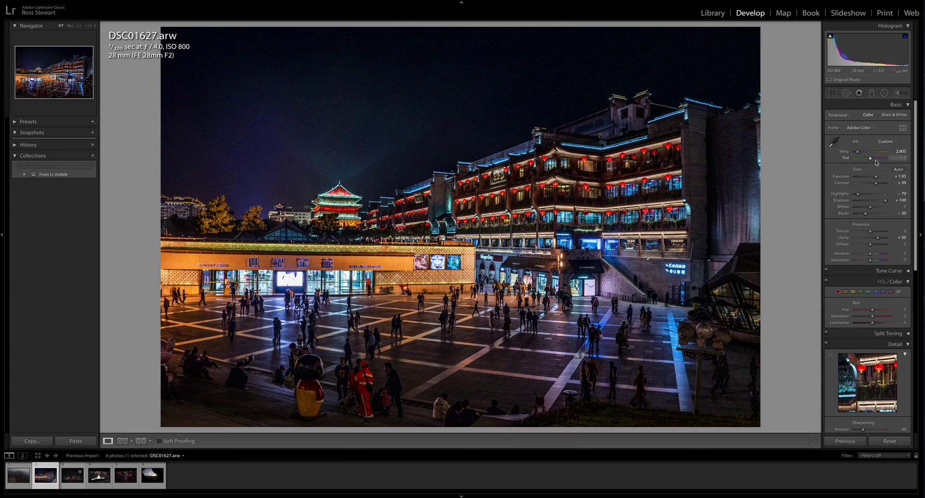
{"action": "left_click", "coordinate": [870, 159]}
Shift the Blue color range to a Hue of −30 and a Luminance of −26.
{"action": "scroll", "coordinate": [879, 291], "scroll_direction": "down", "scroll_amount": 1}
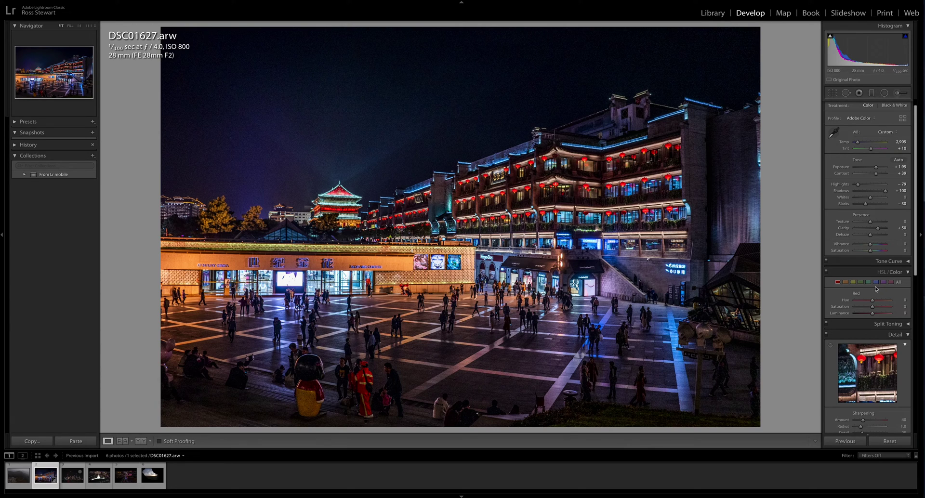
{"action": "left_click", "coordinate": [876, 282]}
{"action": "left_click", "coordinate": [873, 301]}
{"action": "left_click_drag", "start_coordinate": [872, 302], "coordinate": [868, 303]}
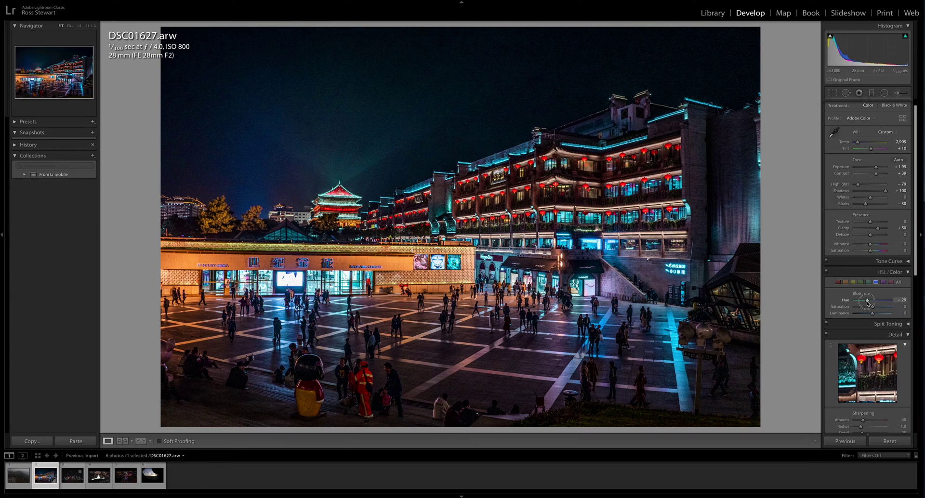
{"action": "mouse_move", "coordinate": [868, 303]}
{"action": "left_mouse_down"}
{"action": "mouse_move", "coordinate": [872, 314]}
{"action": "mouse_move", "coordinate": [847, 321]}
{"action": "mouse_move", "coordinate": [913, 319]}
{"action": "mouse_move", "coordinate": [867, 316]}
{"action": "left_mouse_up"}
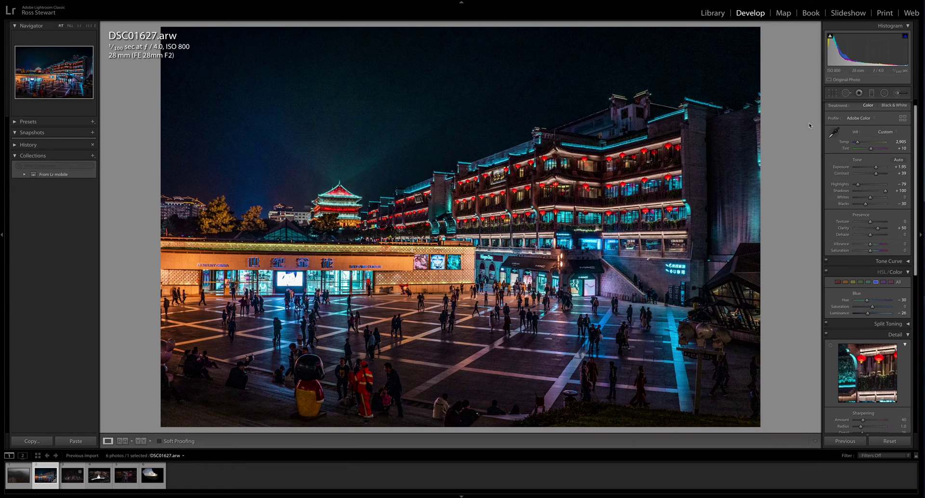
Straighten the photo by about −0.28 degrees with the Crop tool and apply the crop.
{"action": "left_click", "coordinate": [835, 96]}
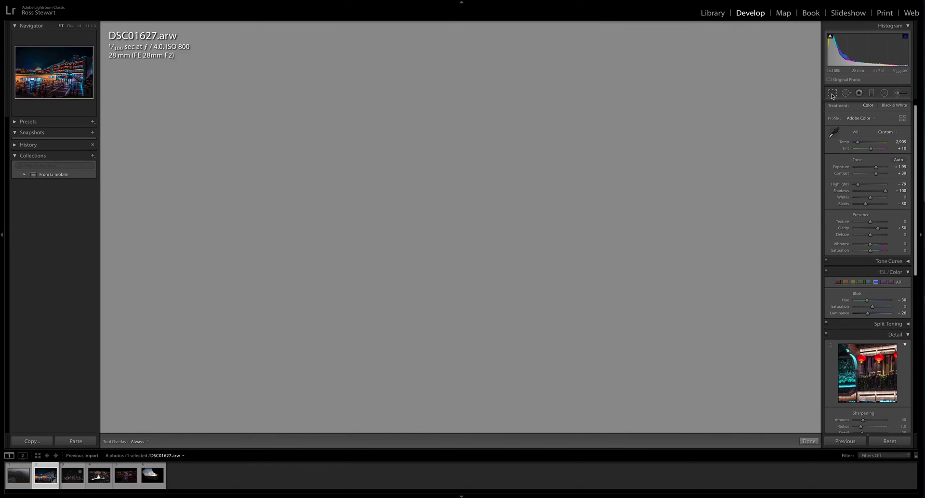
{"action": "left_click_drag", "start_coordinate": [795, 61], "coordinate": [795, 60]}
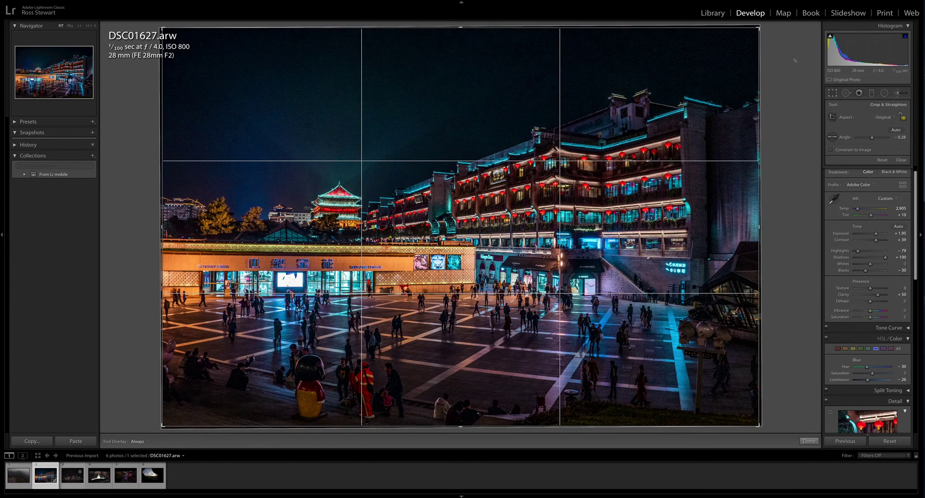
{"action": "key", "text": "Return"}
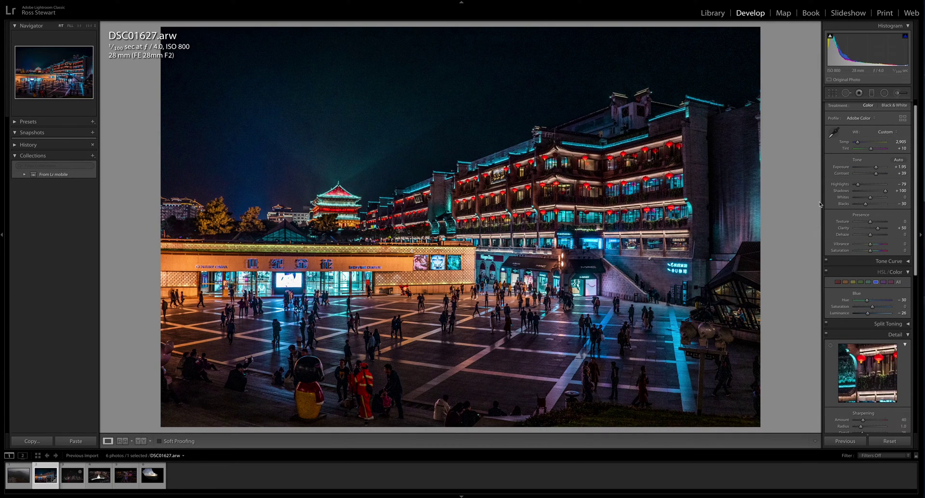
Set the Orange range's Luminance to +19 and Hue to −10, and raise the Yellow range's Luminance.
{"action": "left_click", "coordinate": [845, 281]}
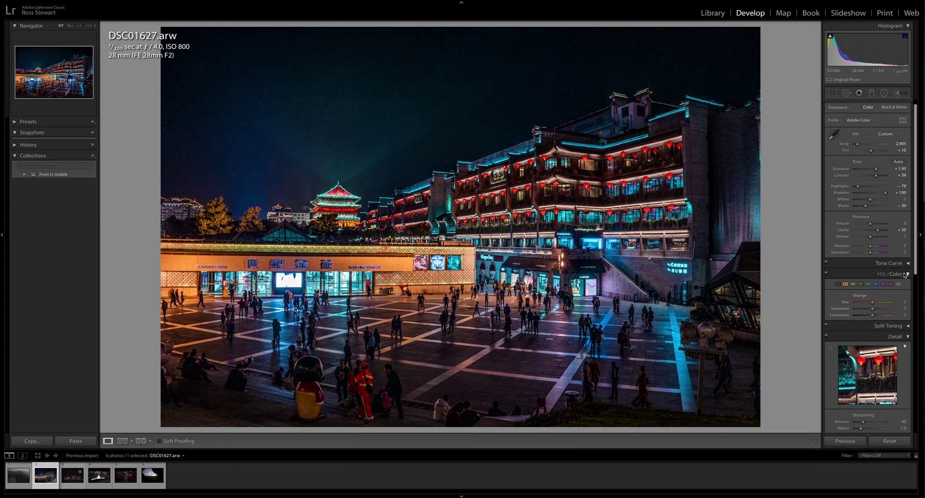
{"action": "left_click", "coordinate": [880, 317]}
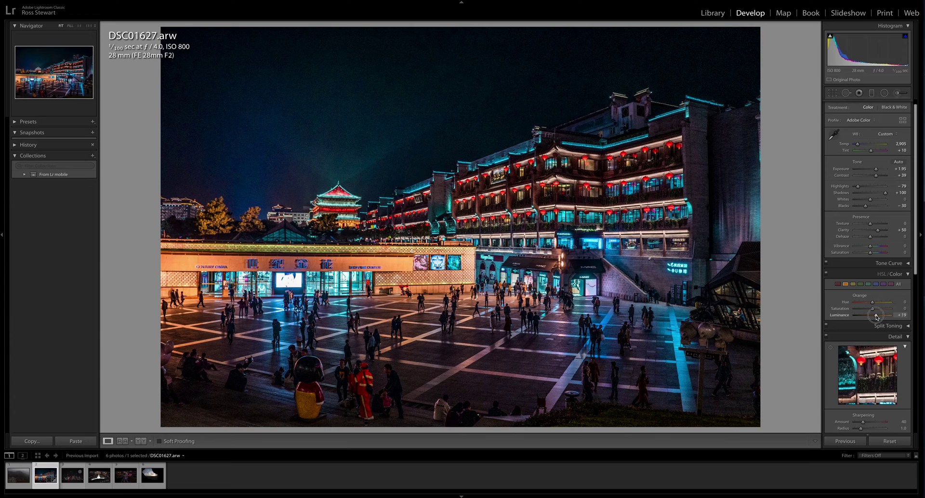
{"action": "left_click_drag", "start_coordinate": [879, 317], "coordinate": [876, 318]}
{"action": "left_click", "coordinate": [872, 304]}
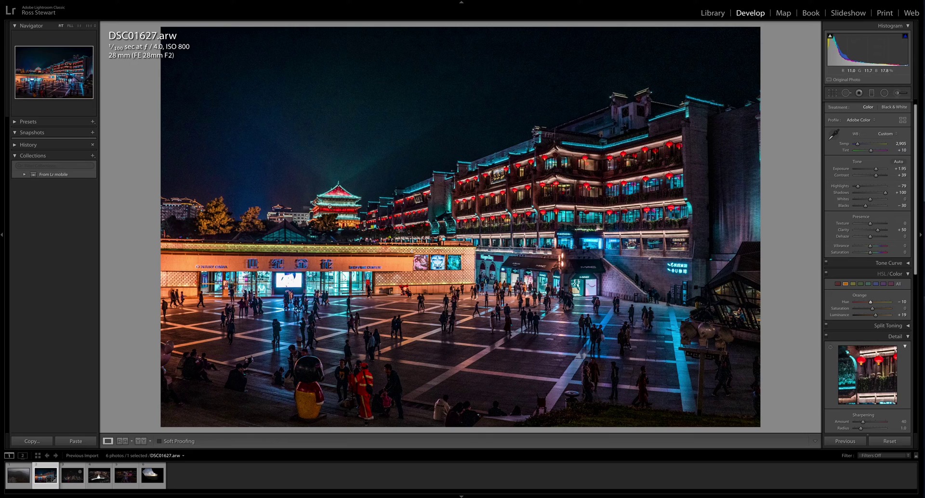
{"action": "left_click", "coordinate": [853, 284]}
{"action": "mouse_move", "coordinate": [872, 304]}
{"action": "left_mouse_down"}
{"action": "mouse_move", "coordinate": [861, 306]}
{"action": "mouse_move", "coordinate": [920, 306]}
{"action": "mouse_move", "coordinate": [858, 309]}
{"action": "mouse_move", "coordinate": [878, 316]}
{"action": "left_mouse_up"}
Set the Red range's Saturation to +19 and Luminance to +27, and reset its Hue after trying +100.
{"action": "left_click", "coordinate": [838, 285]}
{"action": "left_click", "coordinate": [361, 212]}
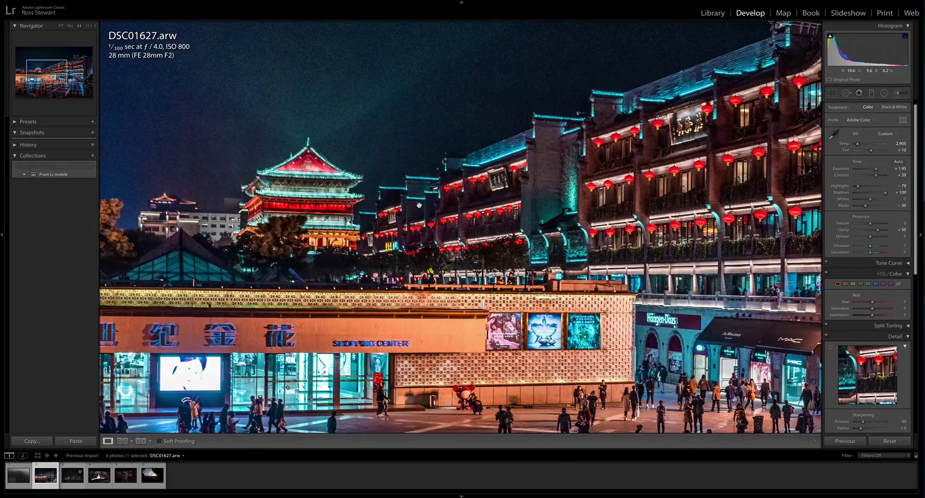
{"action": "left_click", "coordinate": [419, 205]}
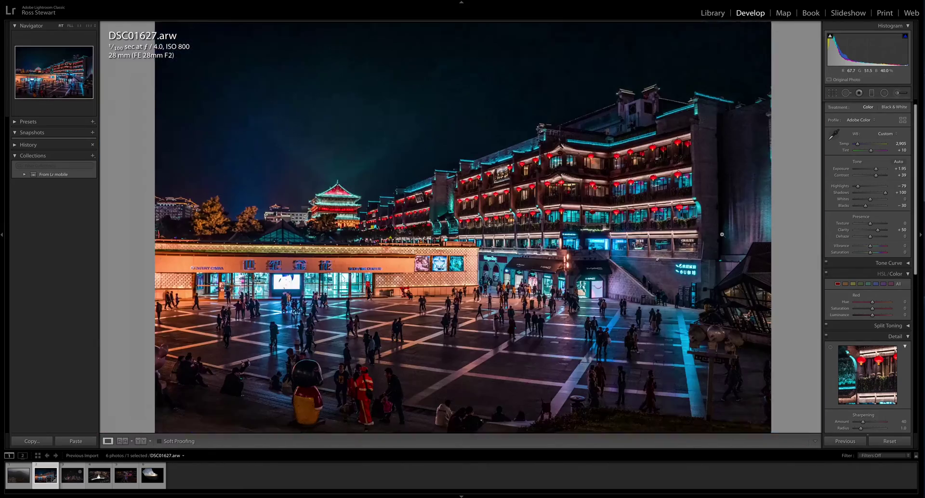
{"action": "left_click_drag", "start_coordinate": [875, 316], "coordinate": [915, 306]}
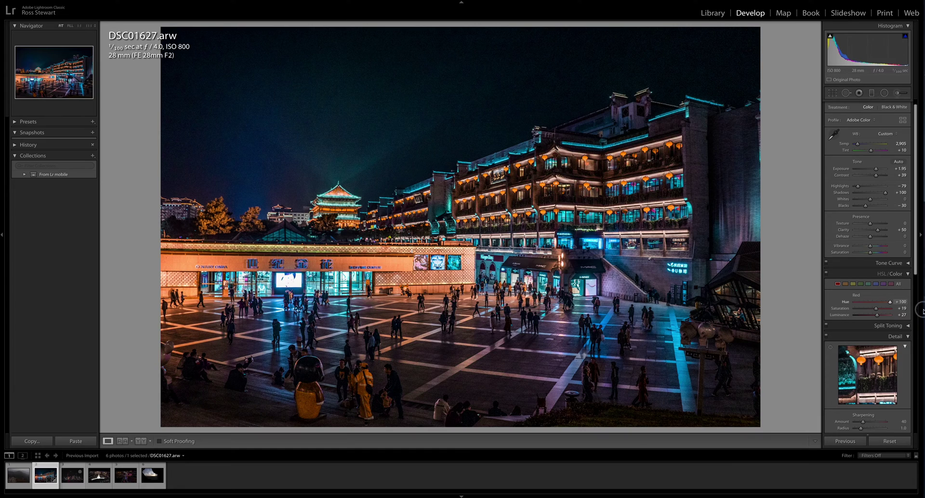
{"action": "double_click", "coordinate": [847, 303]}
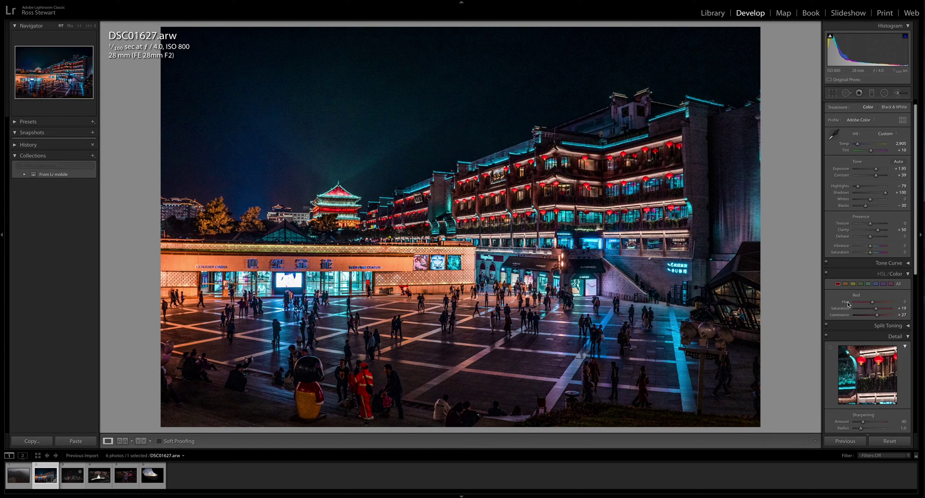
Reset luminance noise reduction to 0 and inspect the night plaza's buildings and dark paving close up for noise.
{"action": "scroll", "coordinate": [848, 304], "scroll_direction": "down", "scroll_amount": 3}
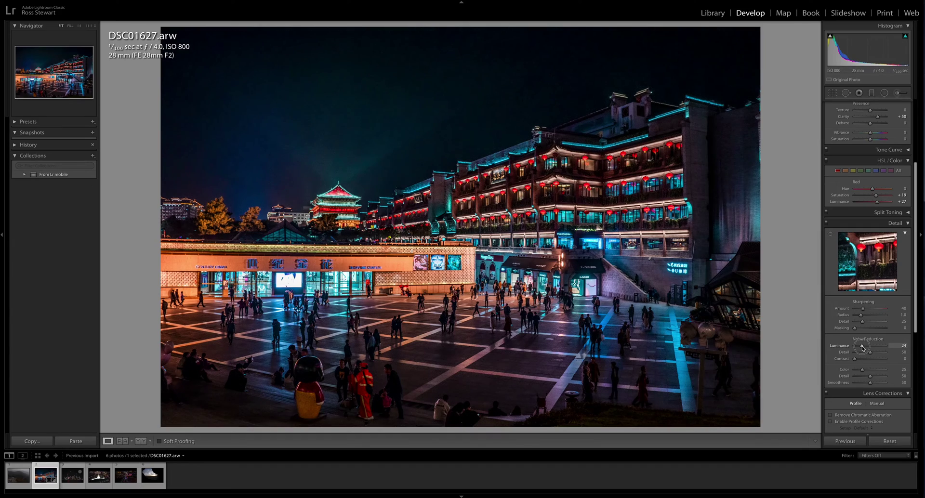
{"action": "left_click", "coordinate": [850, 348]}
{"action": "left_click", "coordinate": [378, 214]}
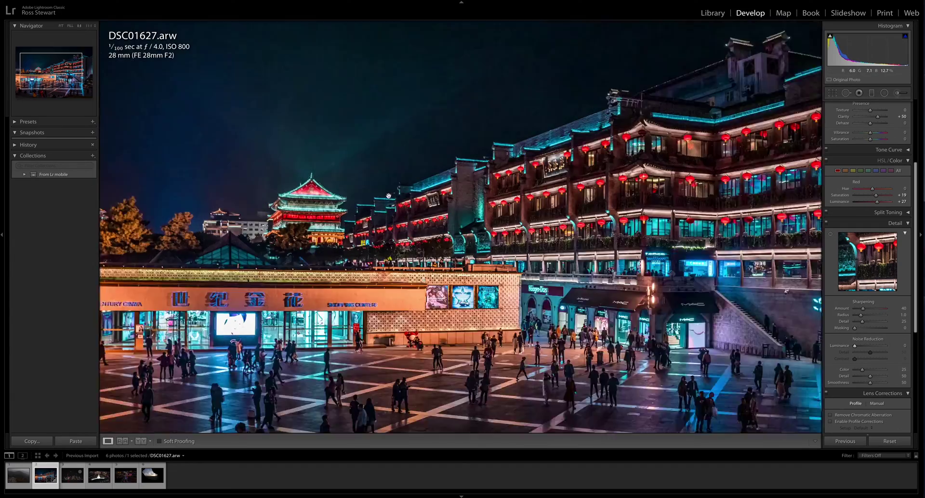
{"action": "left_click_drag", "start_coordinate": [655, 337], "coordinate": [165, 36]}
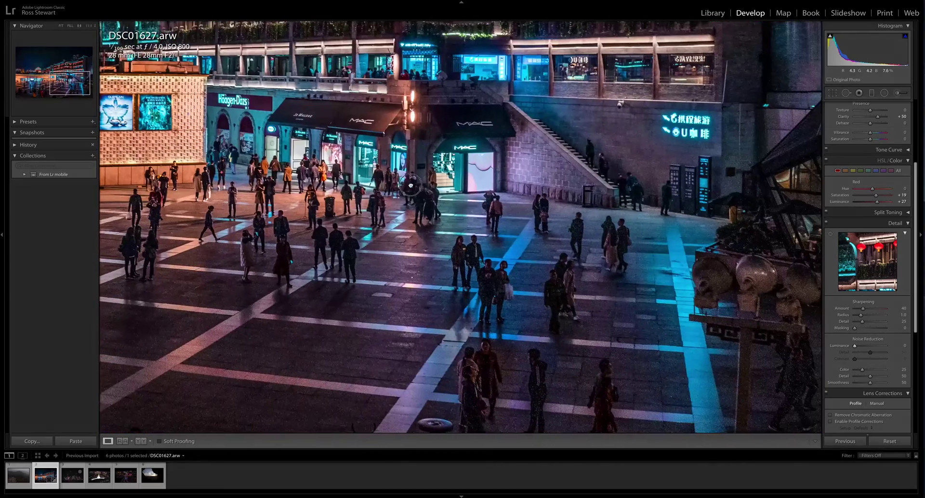
{"action": "left_click_drag", "start_coordinate": [422, 254], "coordinate": [354, 192]}
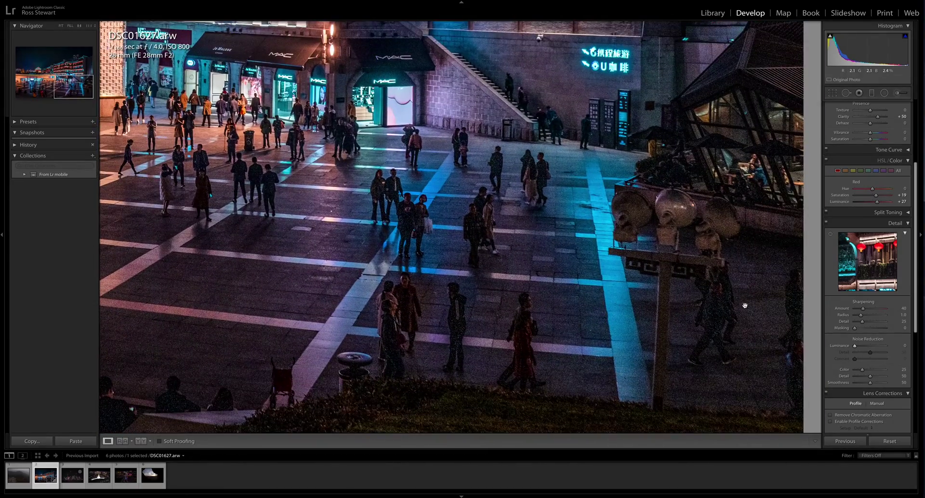
{"action": "left_click", "coordinate": [718, 295]}
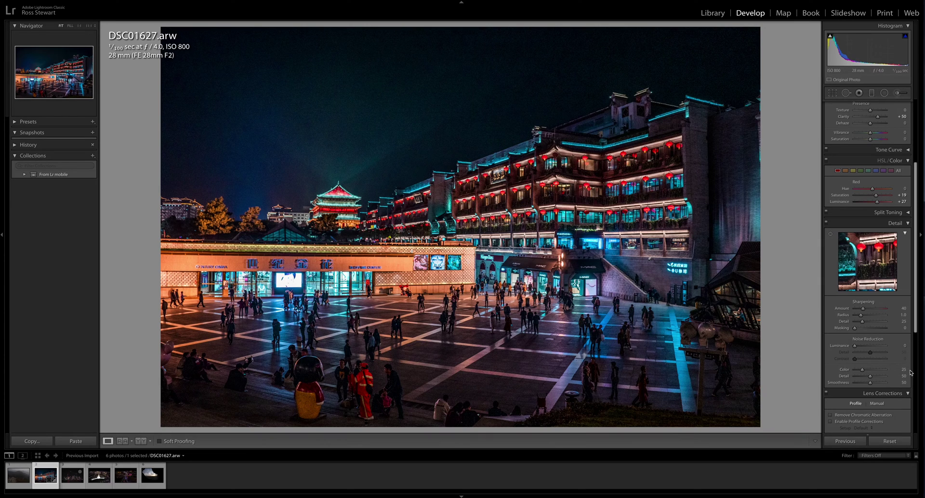
Set luminance noise reduction to 30 and check the pagoda, sky and rooftops close up.
{"action": "left_click_drag", "start_coordinate": [863, 348], "coordinate": [864, 347]}
{"action": "left_click", "coordinate": [722, 371]}
{"action": "left_click_drag", "start_coordinate": [723, 371], "coordinate": [538, 325]}
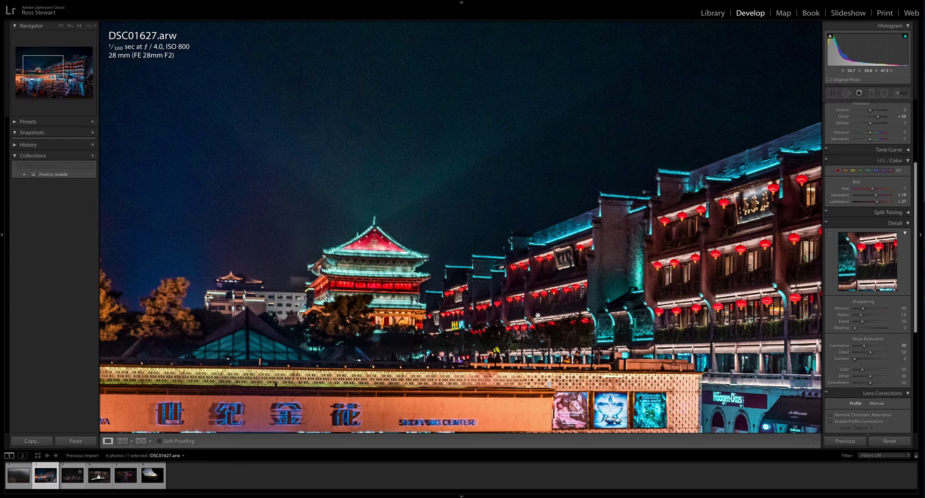
{"action": "left_click", "coordinate": [537, 316]}
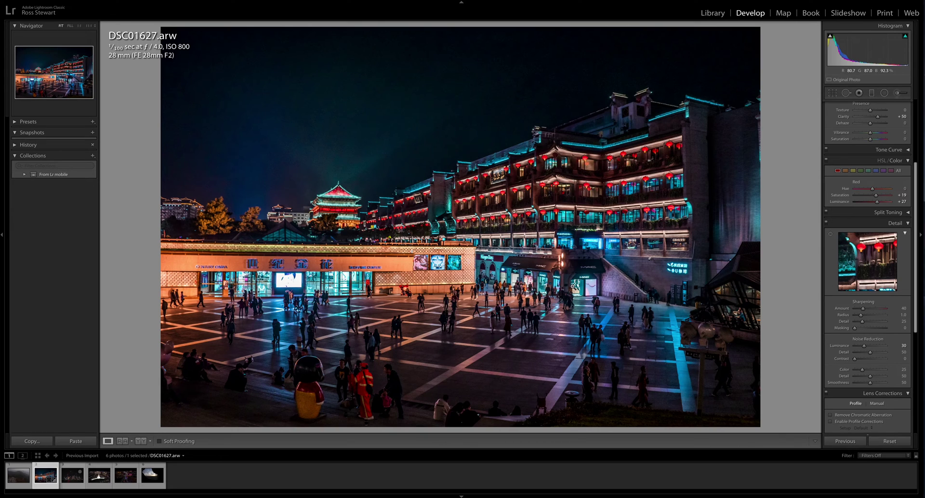
Compare the edited plaza photo with its original before version, then return to the edited version.
{"action": "key", "text": "backslash"}
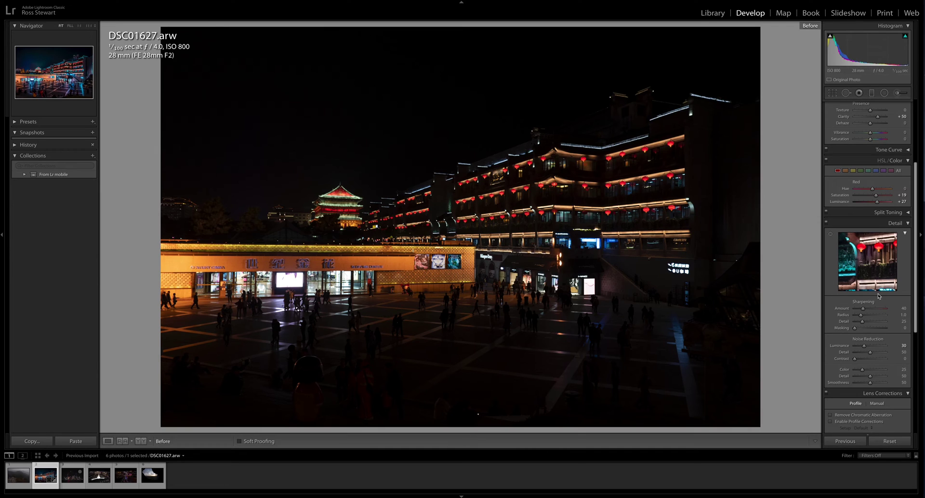
{"action": "scroll", "coordinate": [883, 240], "scroll_direction": "up", "scroll_amount": 5}
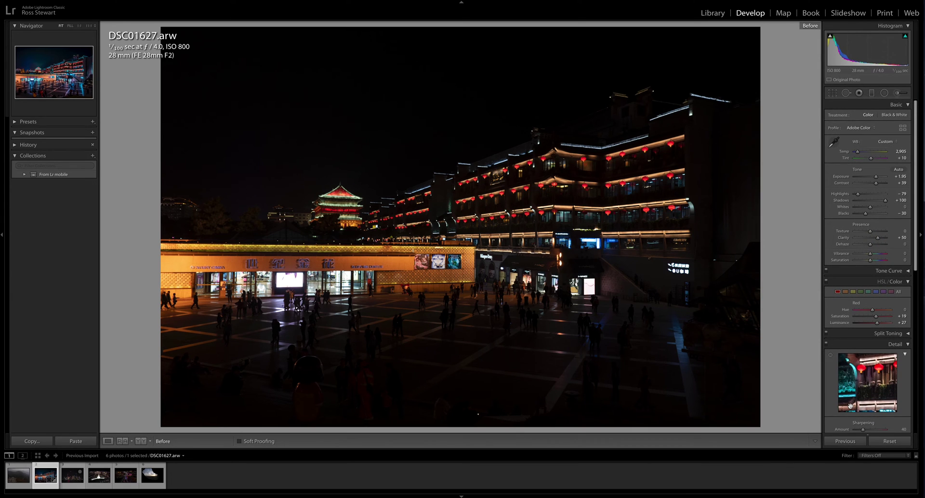
{"action": "key", "text": "backslash"}
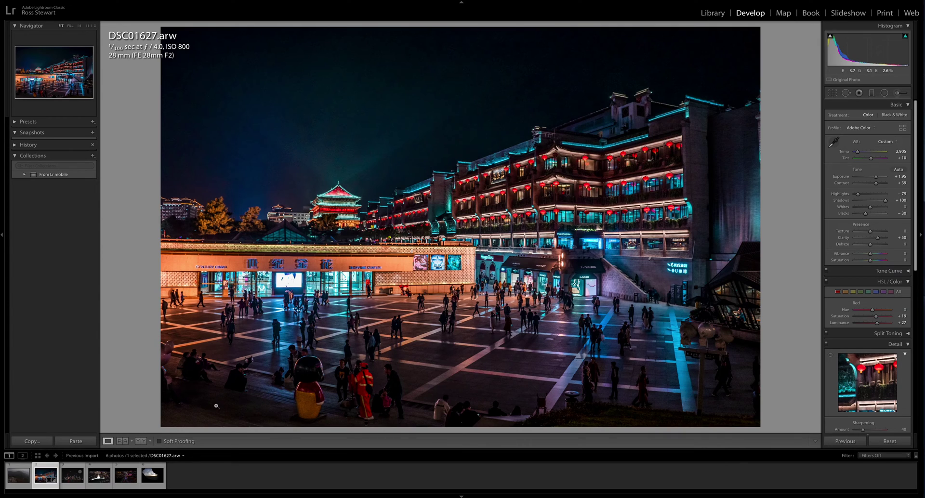
Open the fountain cityscape photo A7R03501.arw and set Shadows to +100 and Highlights to −79.
{"action": "left_click", "coordinate": [98, 476]}
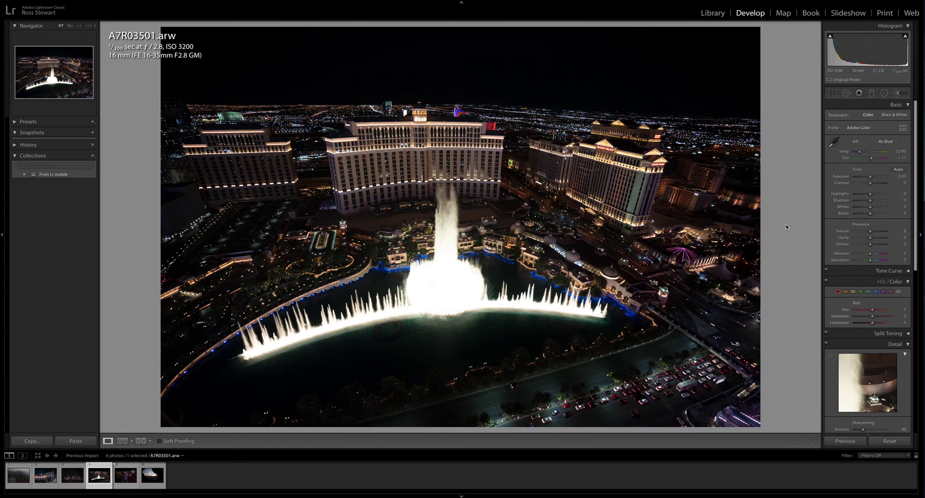
{"action": "left_click_drag", "start_coordinate": [871, 203], "coordinate": [894, 205]}
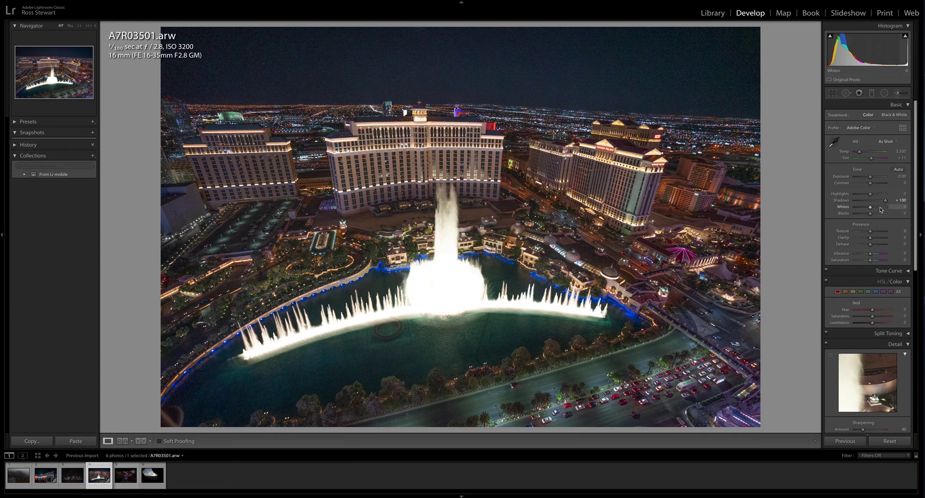
{"action": "left_click", "coordinate": [858, 195]}
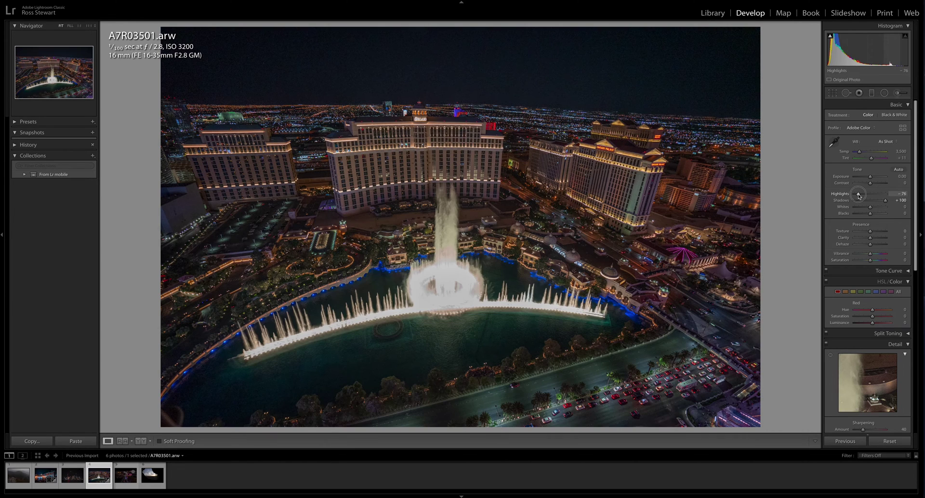
{"action": "left_click_drag", "start_coordinate": [859, 195], "coordinate": [859, 195]}
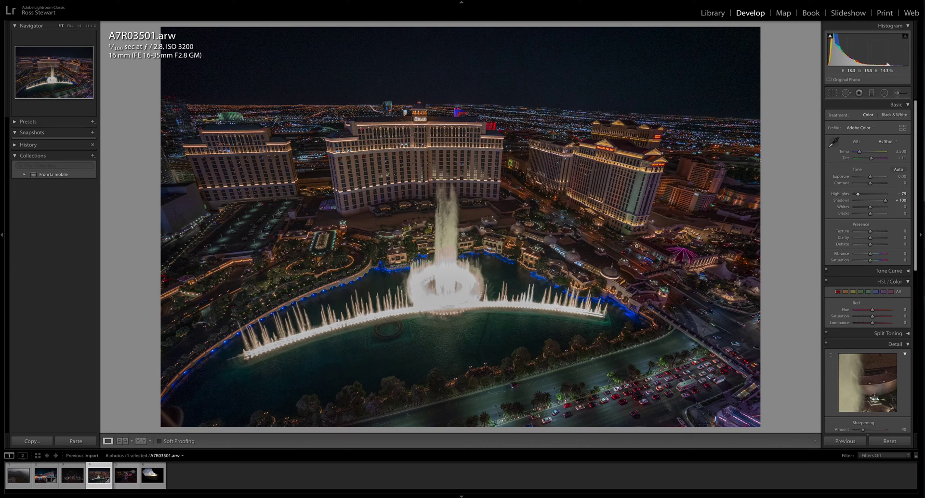
Set the fountain photo's Exposure to +1.00 and Contrast to +50, and compare it with the before version.
{"action": "left_click", "coordinate": [871, 177]}
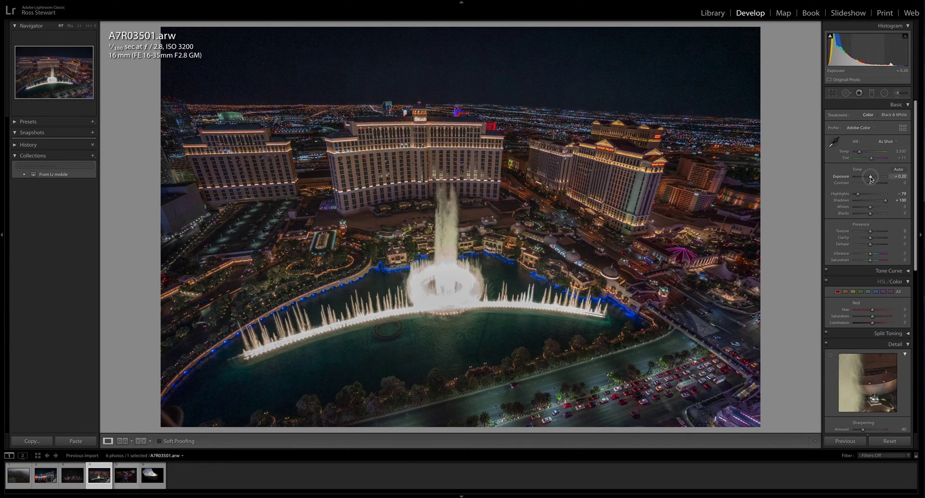
{"action": "left_click_drag", "start_coordinate": [870, 178], "coordinate": [879, 186]}
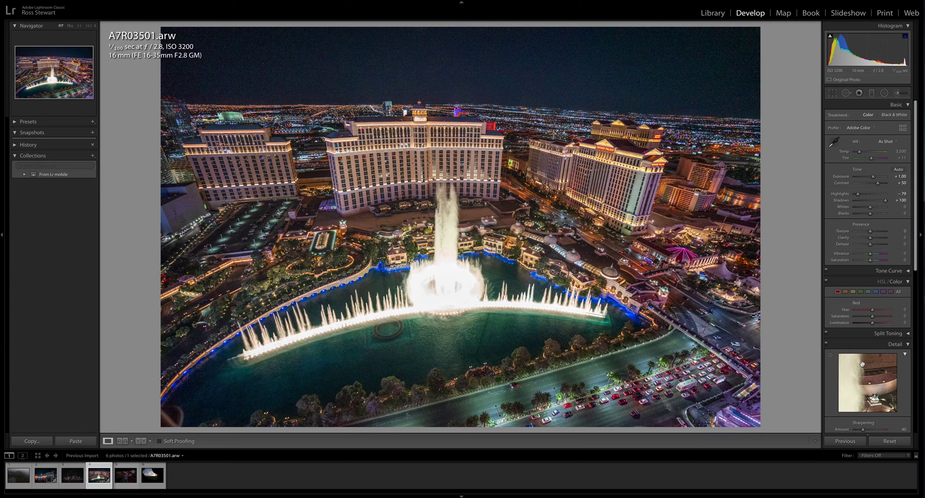
{"action": "key", "text": "backslash"}
{"action": "key", "text": "backslash"}
Try Clarity at +100, reset it, set it to +40, and check the sky above the hotels close up.
{"action": "left_click", "coordinate": [875, 238]}
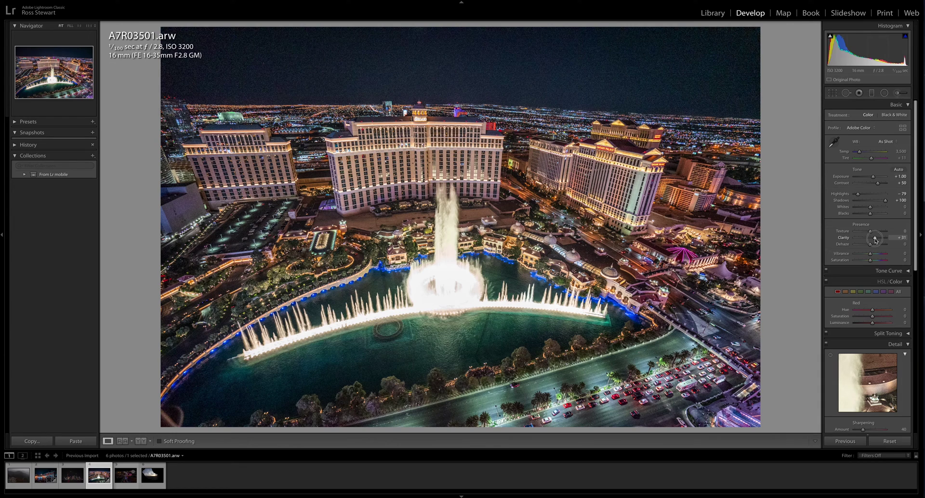
{"action": "left_click_drag", "start_coordinate": [875, 241], "coordinate": [902, 240]}
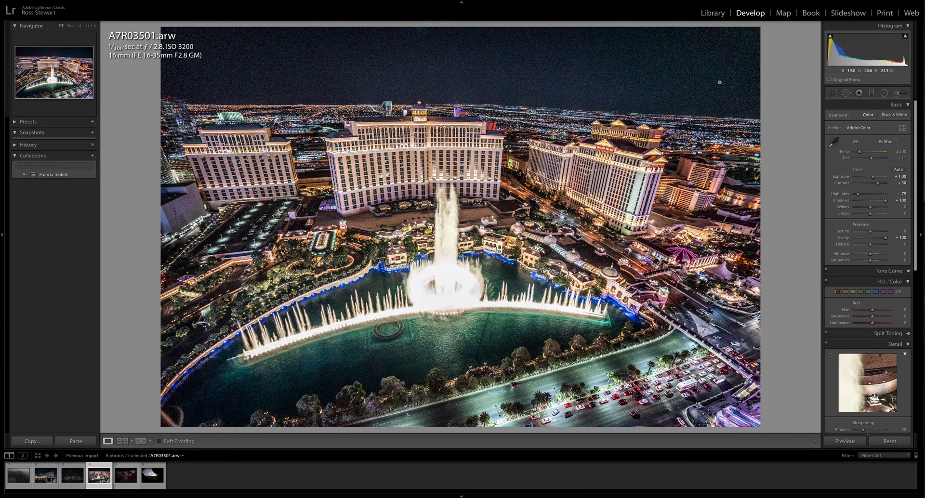
{"action": "double_click", "coordinate": [844, 238]}
{"action": "left_click_drag", "start_coordinate": [870, 238], "coordinate": [876, 239]}
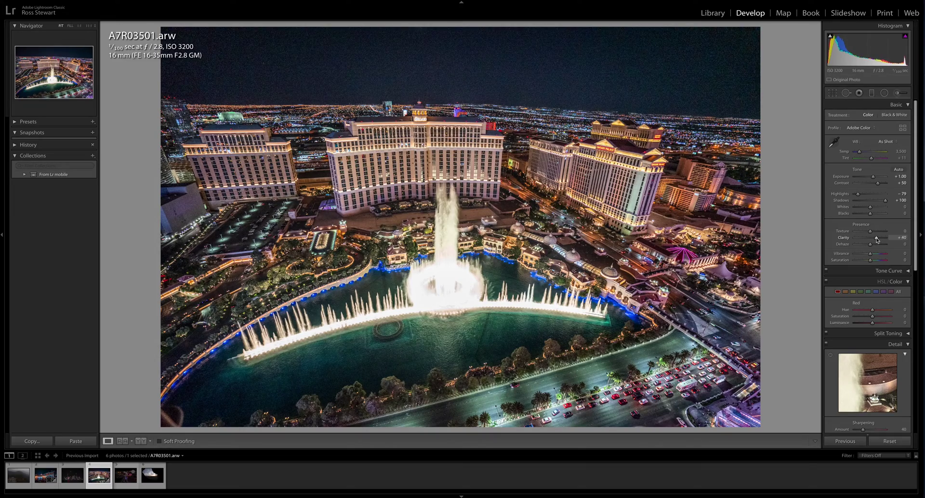
{"action": "left_click", "coordinate": [718, 60]}
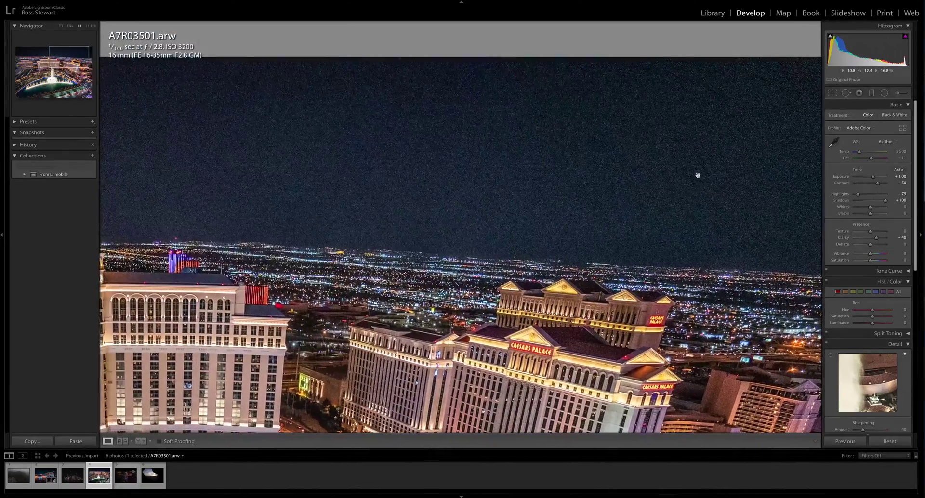
{"action": "left_click", "coordinate": [576, 175]}
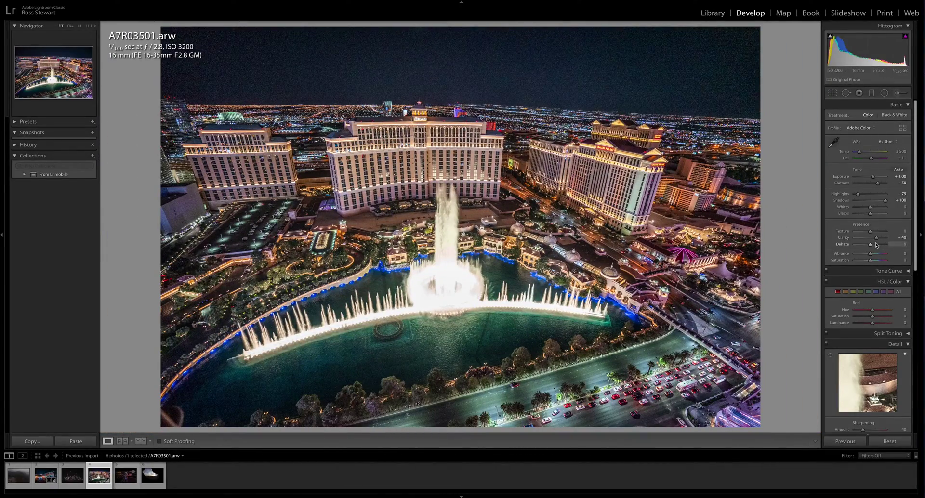
Cool the white balance to a Temp of 3,293 and set the Tint to +16.
{"action": "scroll", "coordinate": [884, 290], "scroll_direction": "down", "scroll_amount": 1}
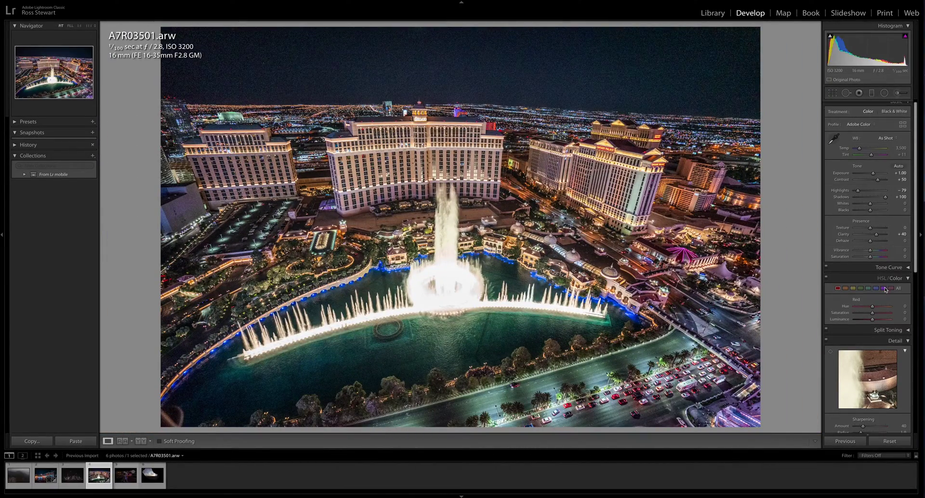
{"action": "scroll", "coordinate": [885, 289], "scroll_direction": "up", "scroll_amount": 1}
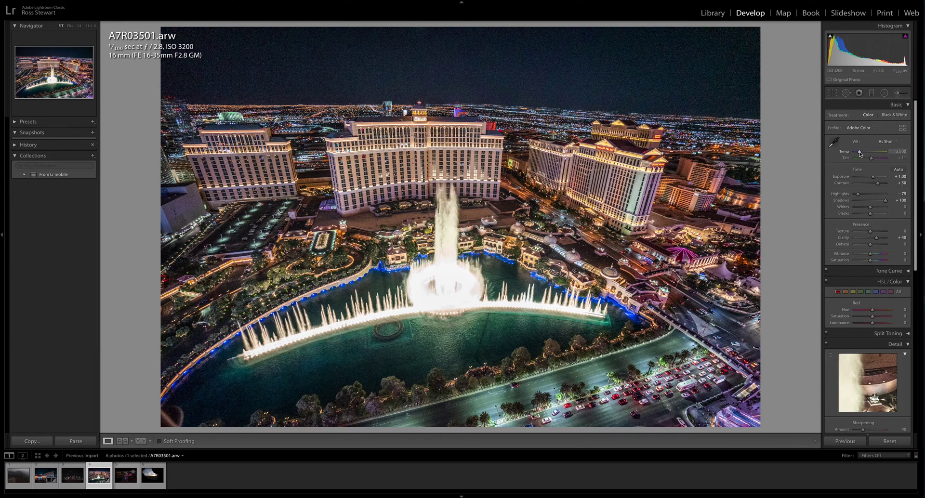
{"action": "left_click_drag", "start_coordinate": [860, 153], "coordinate": [874, 160]}
Set the Blue range's Hue to −30 after trying −100, and its Luminance to −30.
{"action": "scroll", "coordinate": [878, 299], "scroll_direction": "down", "scroll_amount": 1}
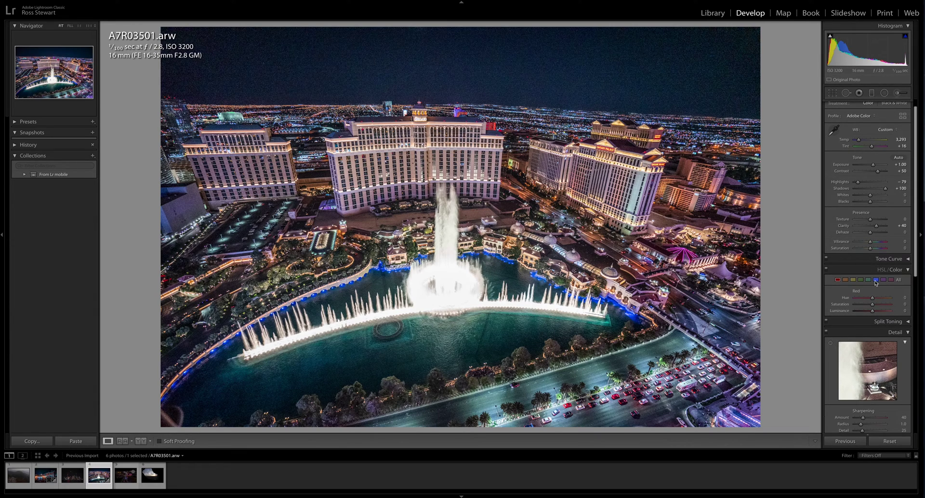
{"action": "left_click", "coordinate": [876, 281]}
{"action": "left_click", "coordinate": [872, 298]}
{"action": "left_click_drag", "start_coordinate": [872, 298], "coordinate": [822, 297]}
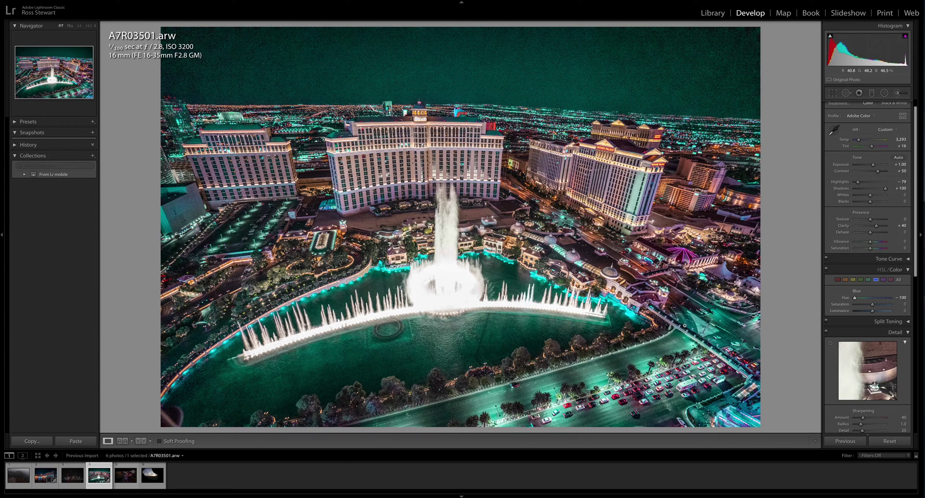
{"action": "left_click", "coordinate": [863, 299]}
{"action": "left_click_drag", "start_coordinate": [863, 299], "coordinate": [868, 298]}
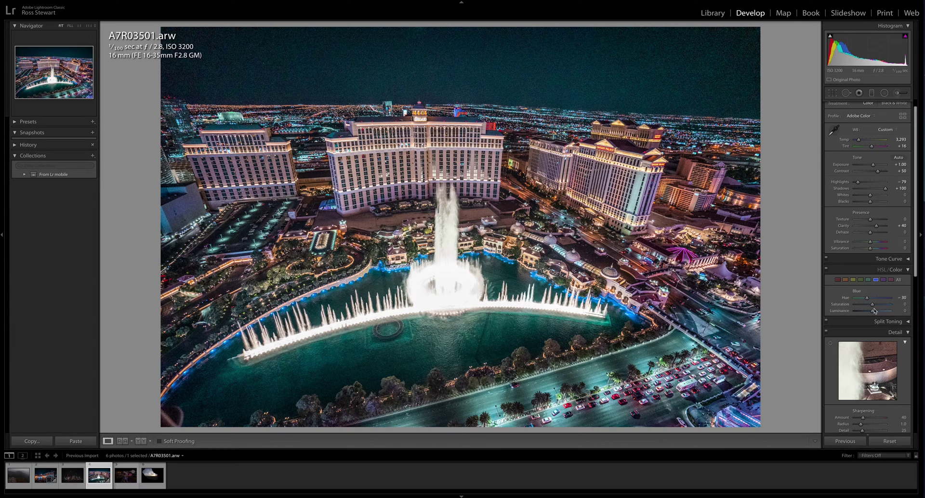
{"action": "mouse_move", "coordinate": [871, 312]}
{"action": "left_mouse_down"}
{"action": "mouse_move", "coordinate": [864, 313]}
{"action": "mouse_move", "coordinate": [890, 313]}
{"action": "mouse_move", "coordinate": [866, 313]}
{"action": "left_mouse_up"}
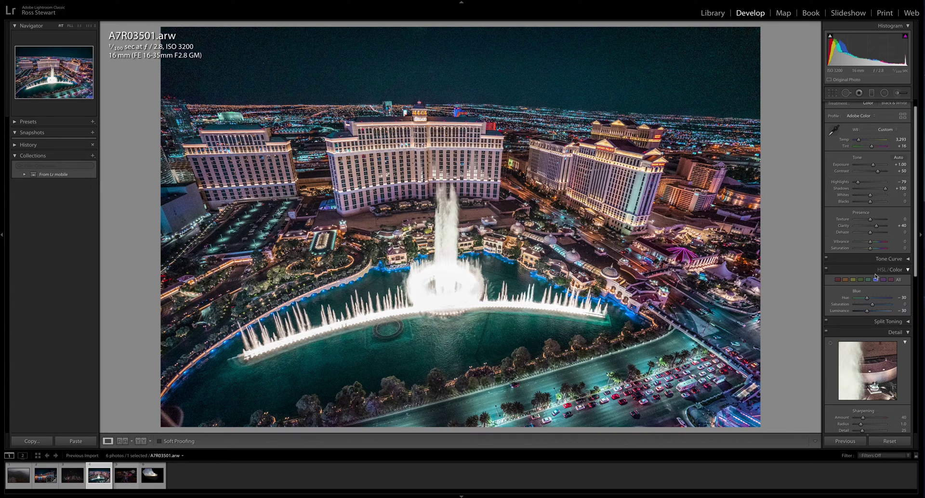
Set the fountain photo's luminance noise reduction to 33.
{"action": "scroll", "coordinate": [875, 276], "scroll_direction": "down", "scroll_amount": 3}
{"action": "scroll", "coordinate": [876, 274], "scroll_direction": "down", "scroll_amount": 2}
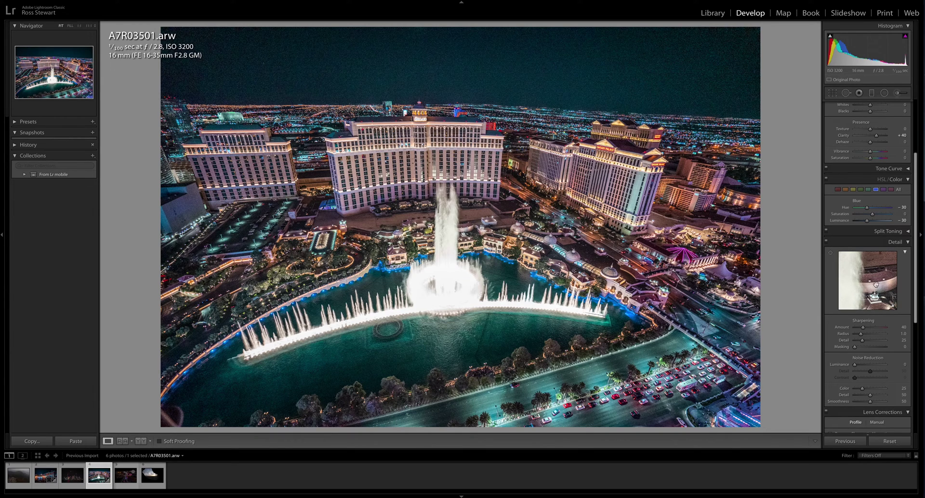
{"action": "left_click", "coordinate": [864, 365]}
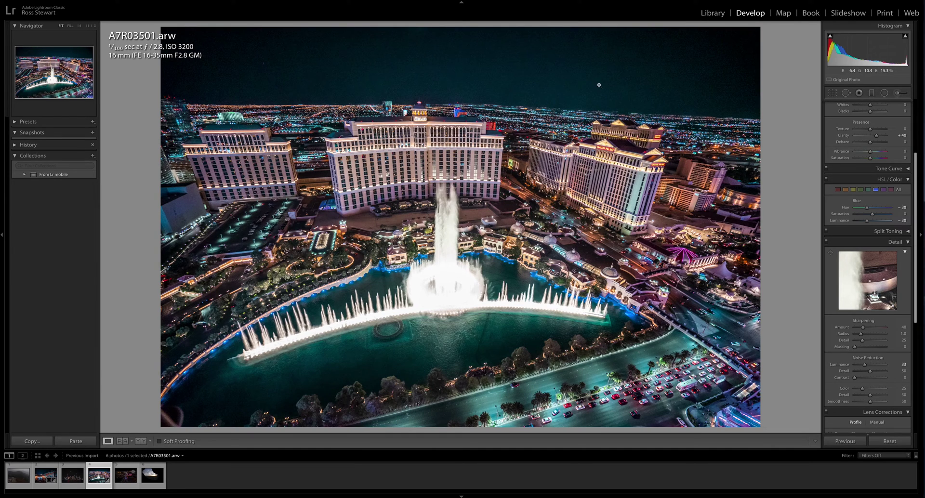
Remove the small bright spot in the sky above the hotel at far left with the Spot Removal tool in Heal mode.
{"action": "left_click", "coordinate": [252, 71]}
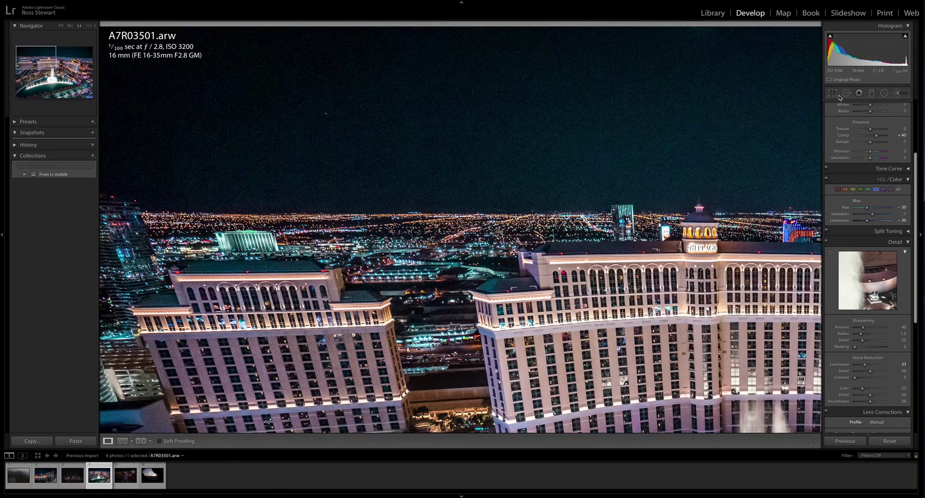
{"action": "left_click", "coordinate": [845, 93]}
{"action": "left_click", "coordinate": [322, 112]}
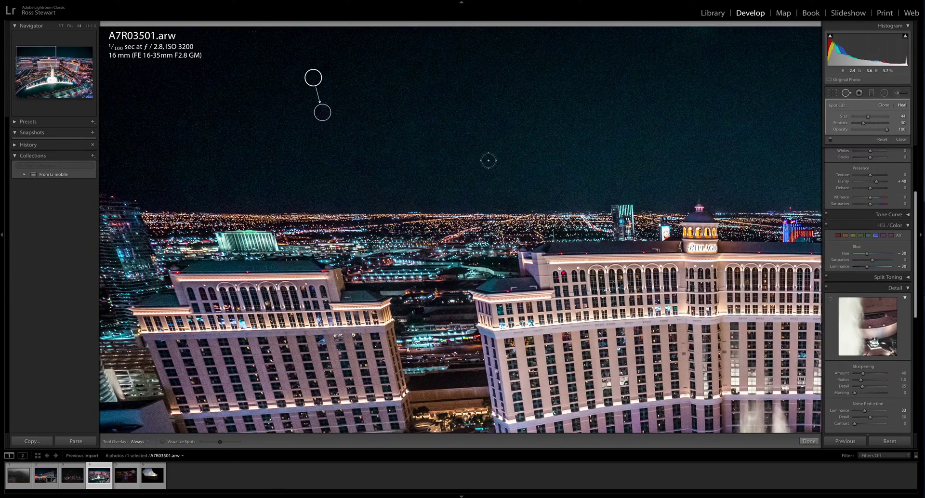
{"action": "left_click", "coordinate": [846, 93]}
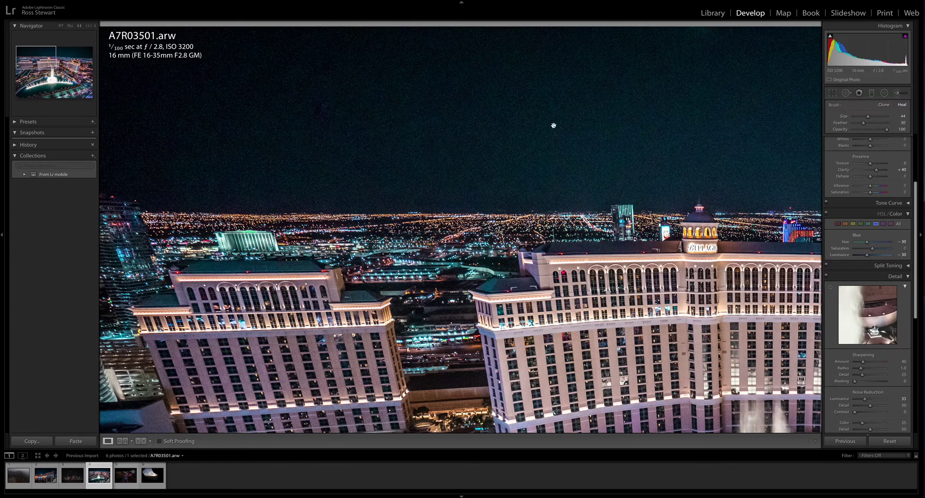
{"action": "left_click", "coordinate": [643, 173]}
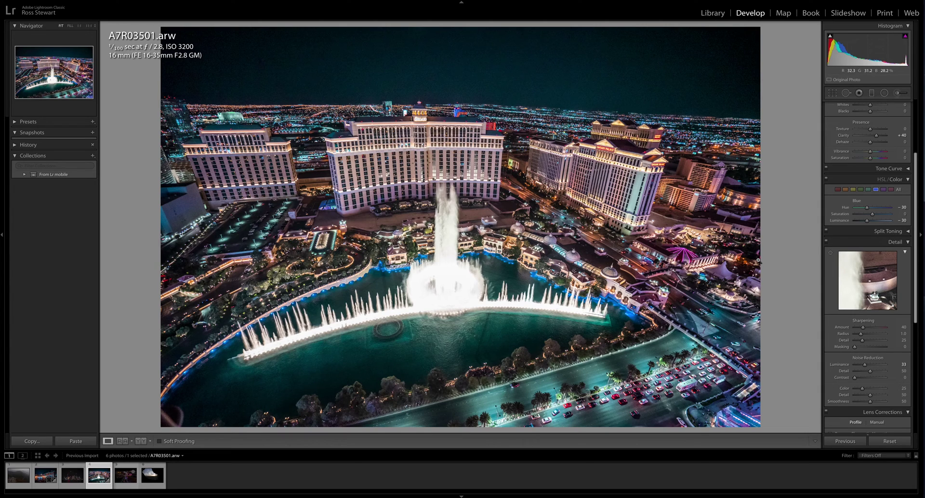
Set the Orange range's Saturation to +21 and Luminance to +29, and the Yellow range's Saturation to +27 and Luminance to +30.
{"action": "scroll", "coordinate": [849, 267], "scroll_direction": "up", "scroll_amount": 3}
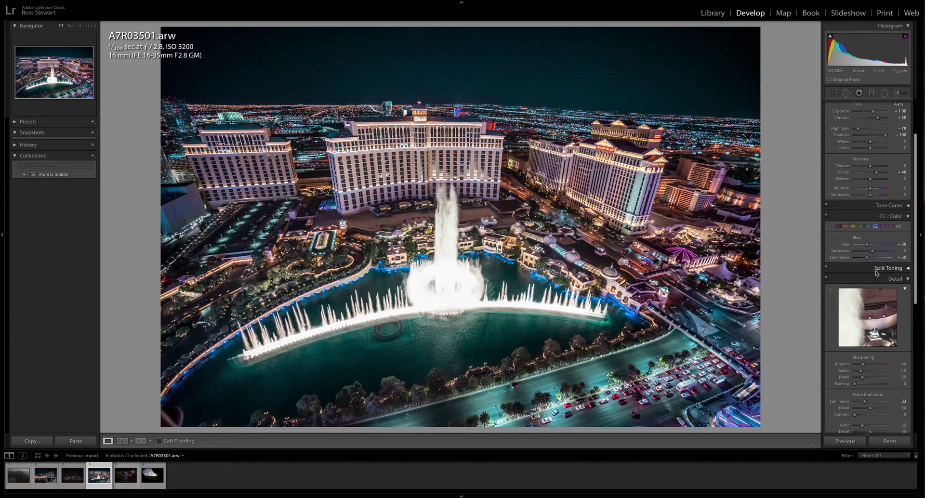
{"action": "left_click", "coordinate": [841, 255]}
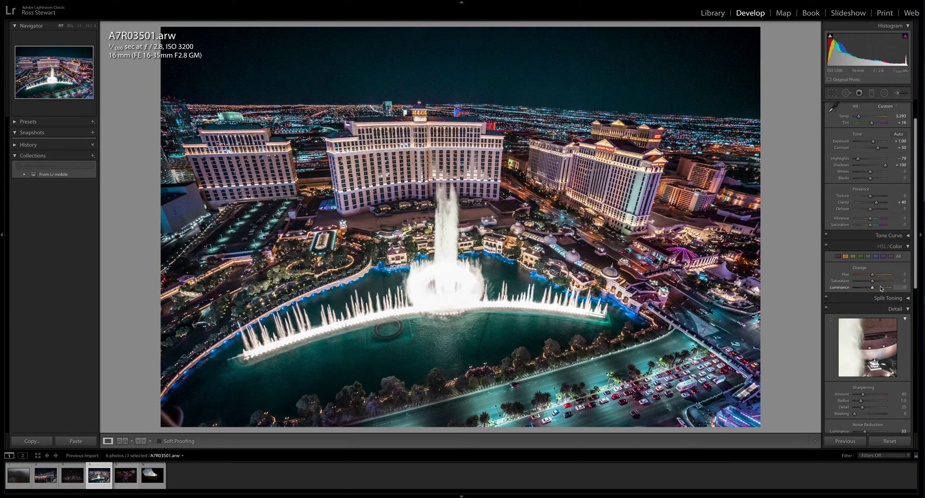
{"action": "mouse_move", "coordinate": [872, 288]}
{"action": "left_mouse_down"}
{"action": "mouse_move", "coordinate": [896, 289]}
{"action": "mouse_move", "coordinate": [842, 291]}
{"action": "mouse_move", "coordinate": [896, 291]}
{"action": "mouse_move", "coordinate": [839, 294]}
{"action": "mouse_move", "coordinate": [901, 286]}
{"action": "mouse_move", "coordinate": [876, 285]}
{"action": "left_mouse_up"}
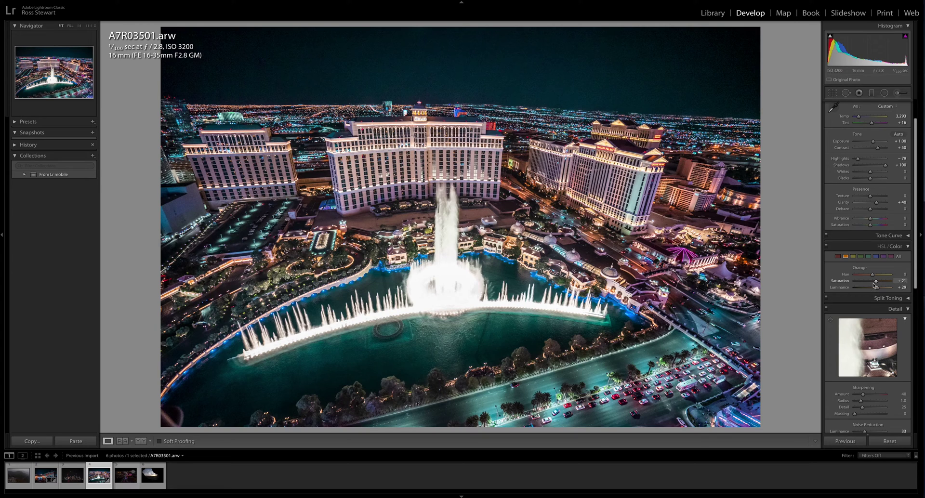
{"action": "left_click", "coordinate": [853, 256]}
{"action": "mouse_move", "coordinate": [880, 284]}
{"action": "left_mouse_down"}
{"action": "mouse_move", "coordinate": [860, 284]}
{"action": "mouse_move", "coordinate": [910, 286]}
{"action": "mouse_move", "coordinate": [847, 285]}
{"action": "mouse_move", "coordinate": [911, 289]}
{"action": "mouse_move", "coordinate": [816, 283]}
{"action": "mouse_move", "coordinate": [878, 290]}
{"action": "left_mouse_up"}
Inspect the hotel and skyline up close, and compare the whole fountain photo with its unedited original.
{"action": "left_click", "coordinate": [328, 87]}
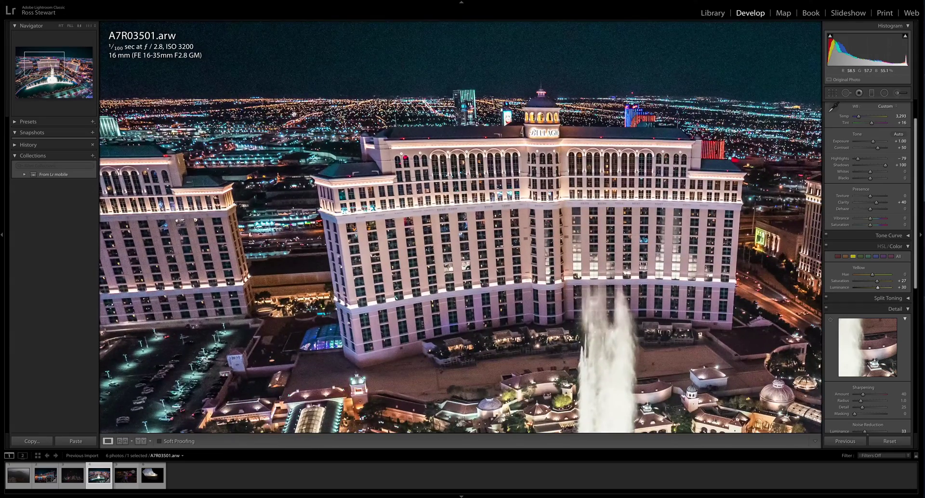
{"action": "left_click_drag", "start_coordinate": [294, 115], "coordinate": [808, 169]}
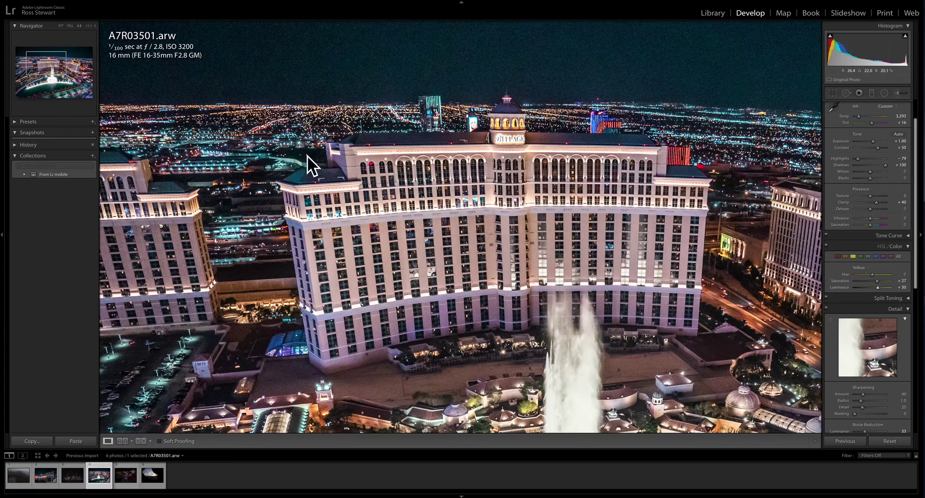
{"action": "left_click", "coordinate": [466, 176]}
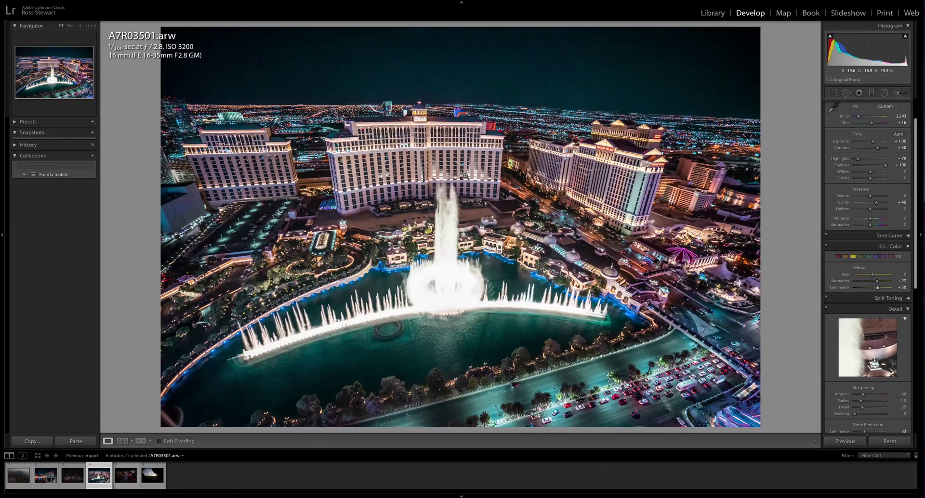
{"action": "key", "text": "backslash"}
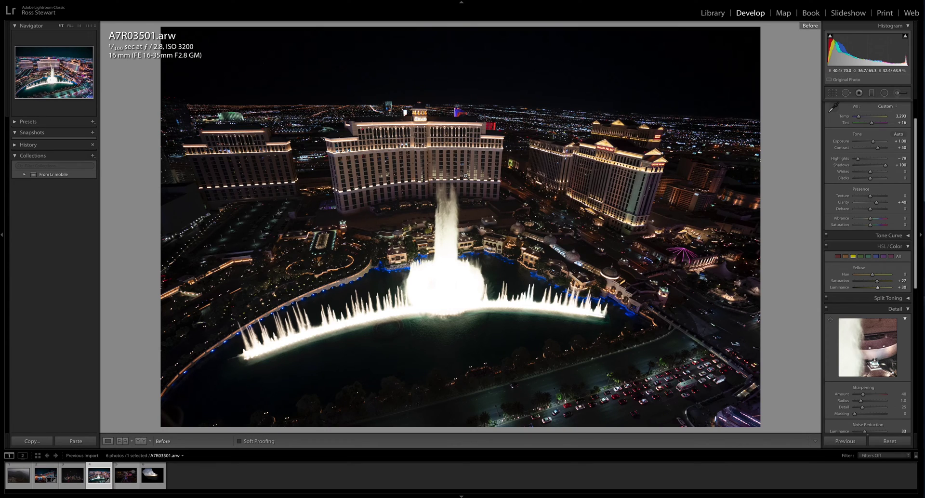
{"action": "key", "text": "backslash"}
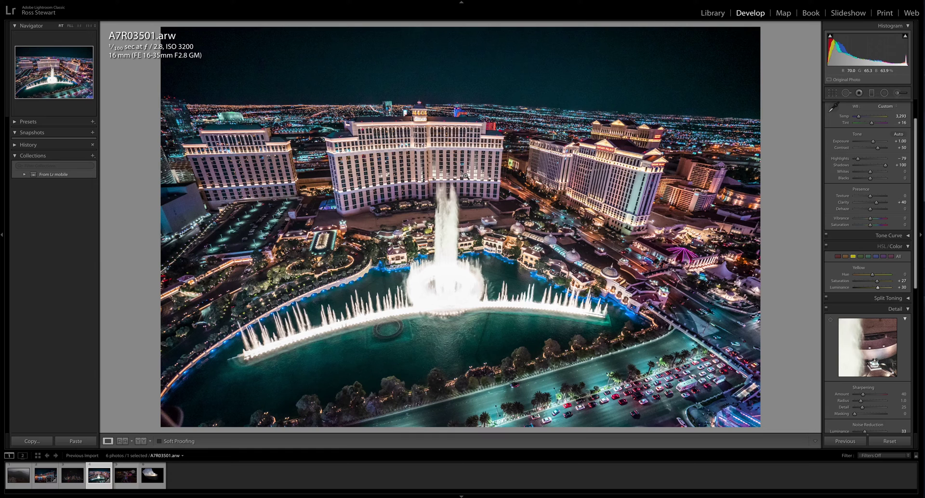
Apply the fountain photo's develop settings to the next photo, A7R03533.arw.
{"action": "key", "text": "Right"}
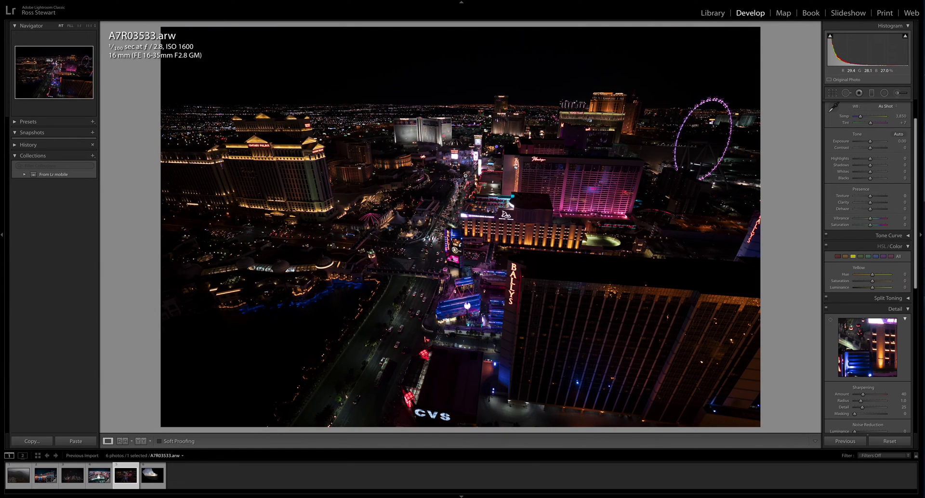
{"action": "key", "text": "Left"}
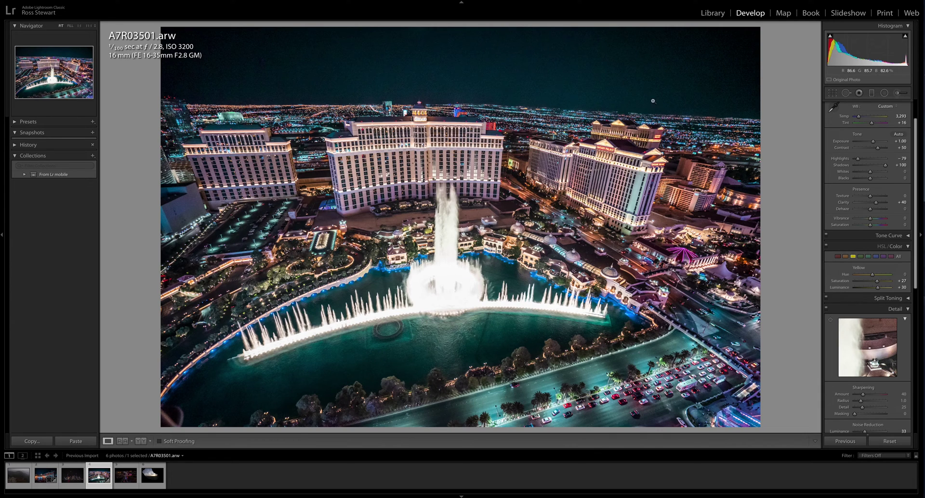
{"action": "key", "text": "Right"}
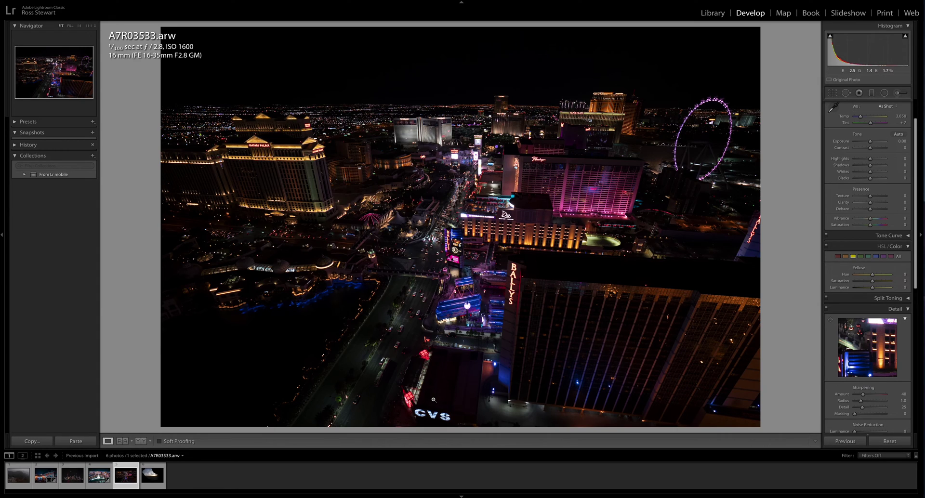
{"action": "left_click", "coordinate": [850, 441]}
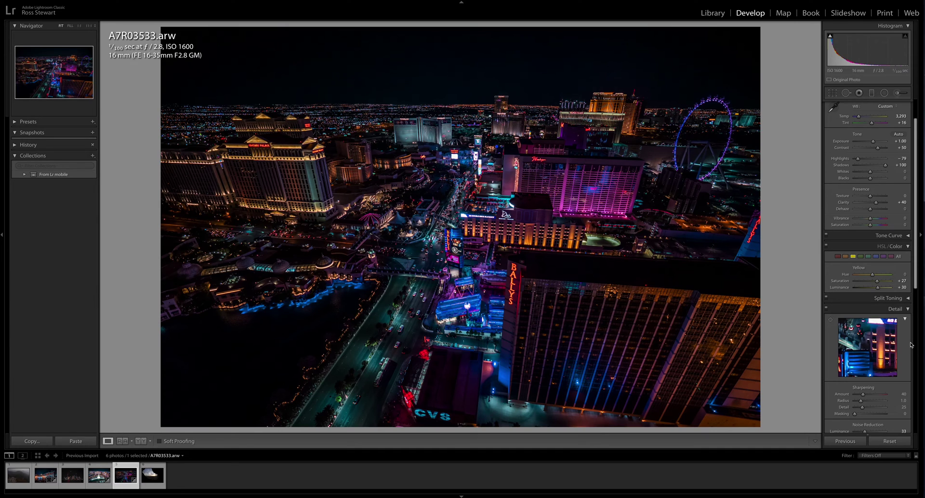
Raise the Exposure of A7R03533.arw to +2.00.
{"action": "scroll", "coordinate": [911, 345], "scroll_direction": "up", "scroll_amount": 2}
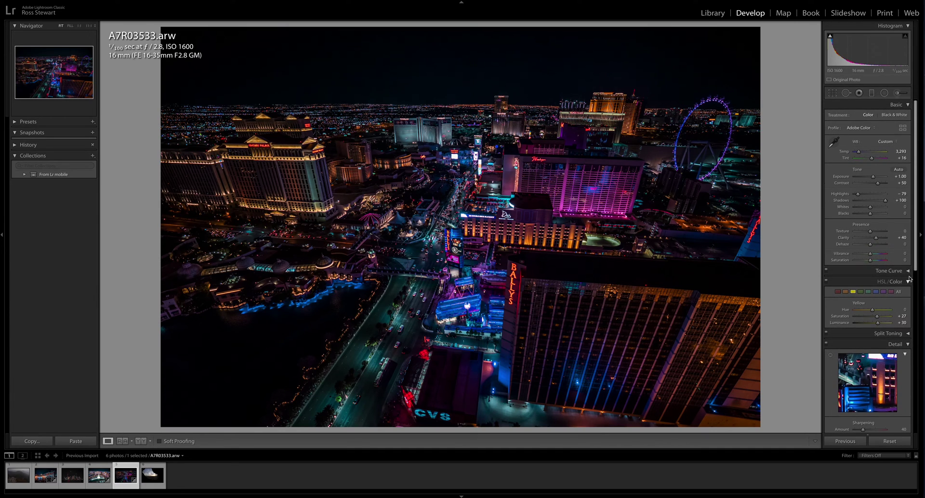
{"action": "left_click", "coordinate": [874, 178]}
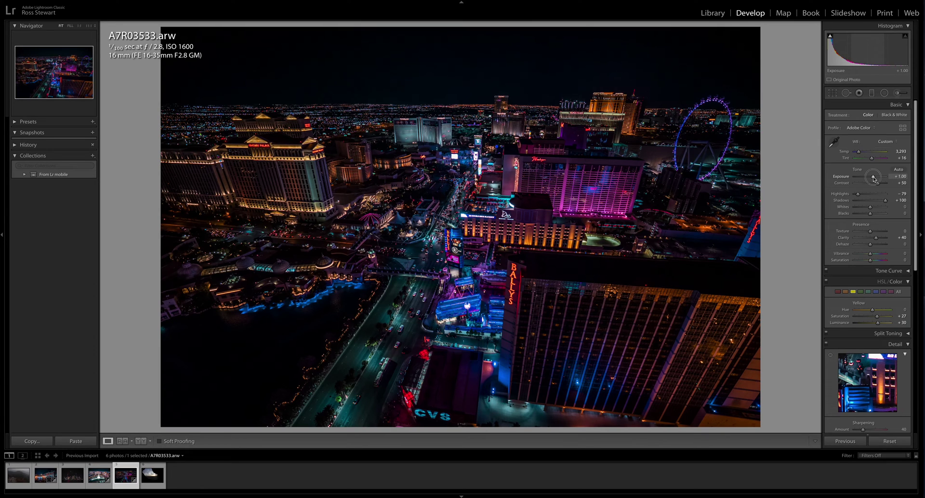
{"action": "left_click_drag", "start_coordinate": [873, 178], "coordinate": [877, 180]}
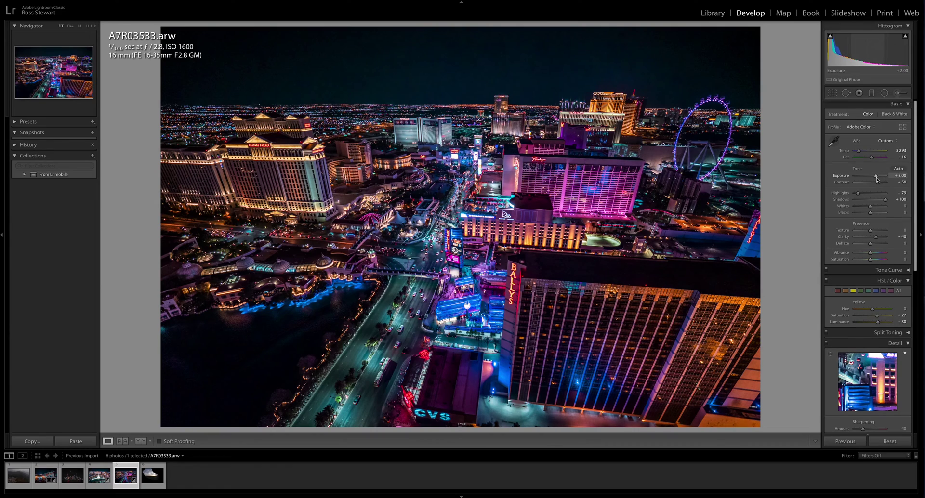